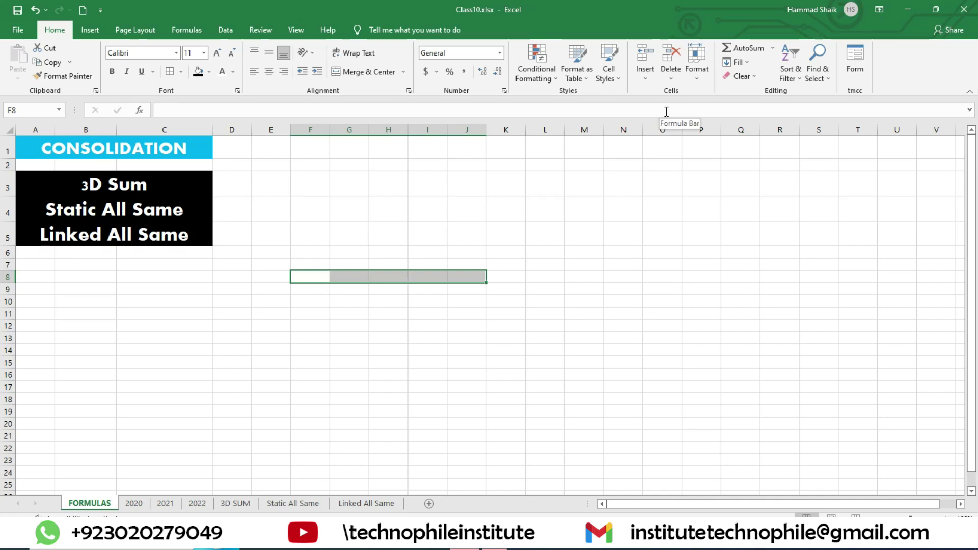
Step: Point out the 3D Sum, Static All Same and Linked All Same topic headings
scroll(515, 382, up, 1)
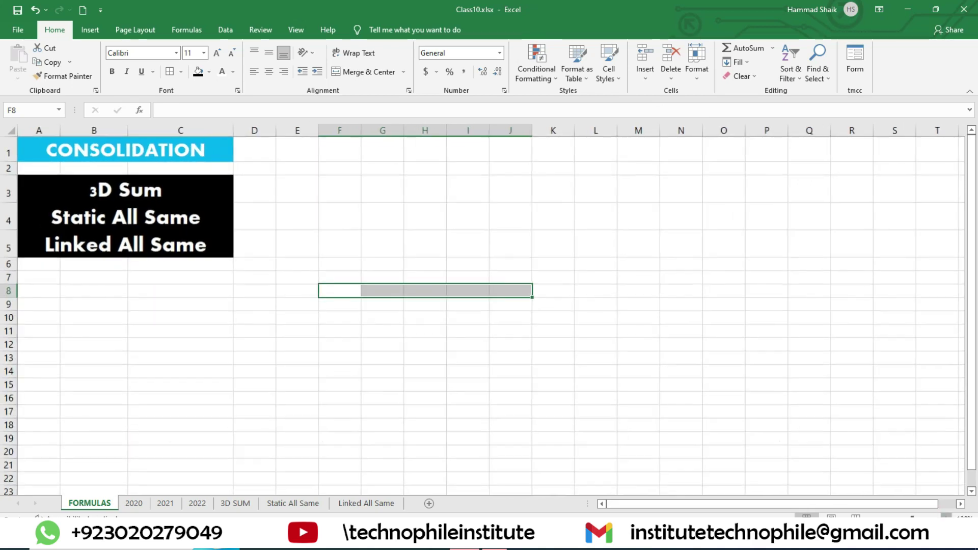
scroll(515, 382, up, 1)
scroll(515, 382, up, 1)
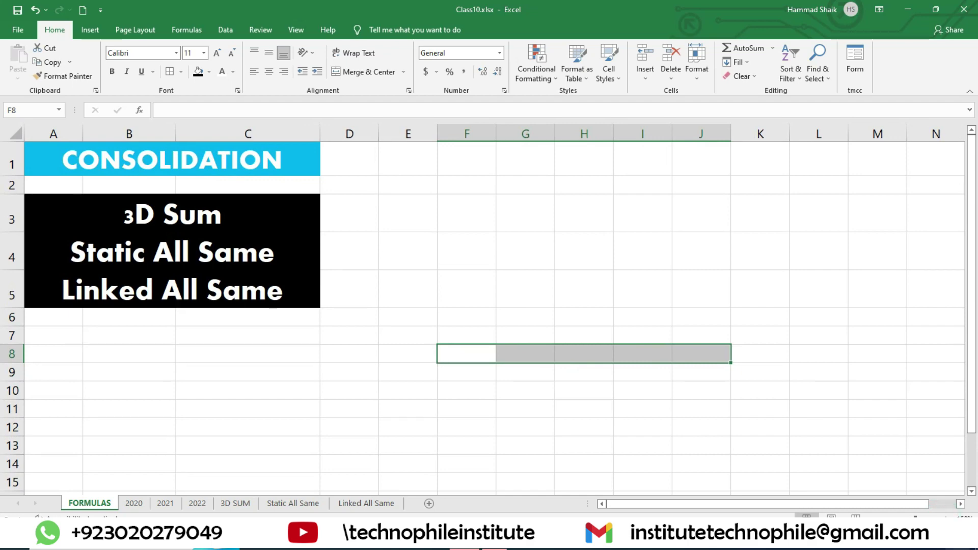
scroll(483, 310, up, 1)
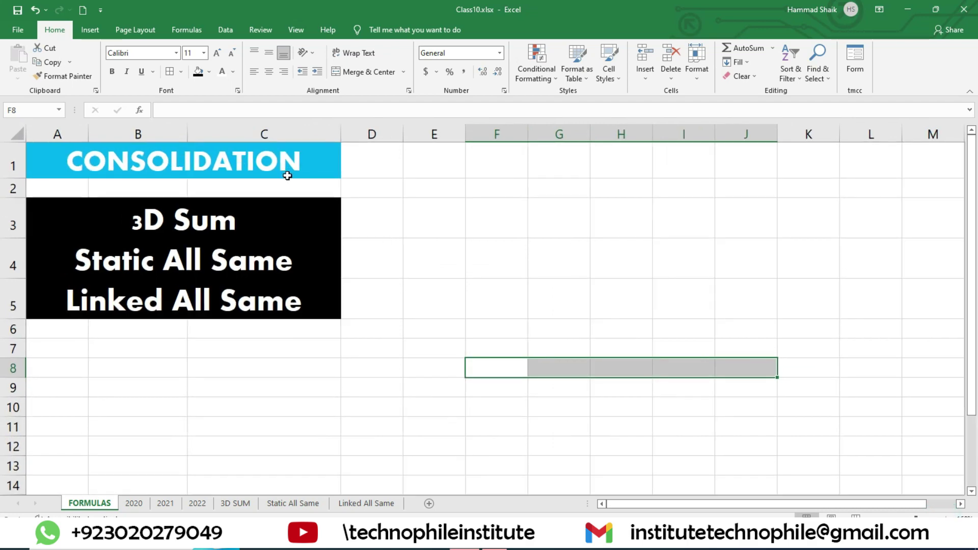
click(203, 220)
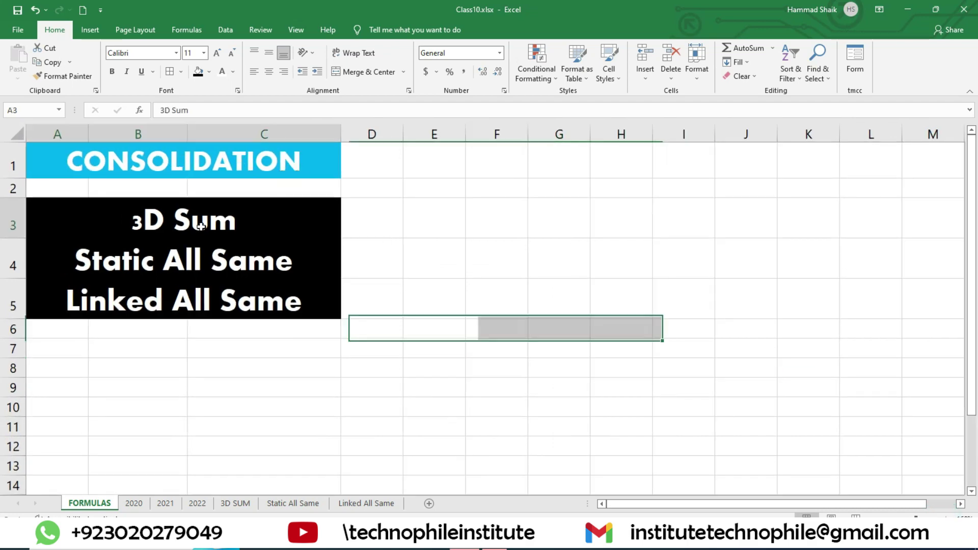
click(520, 265)
scroll(292, 280, down, 3)
scroll(333, 283, up, 1)
scroll(333, 283, up, 2)
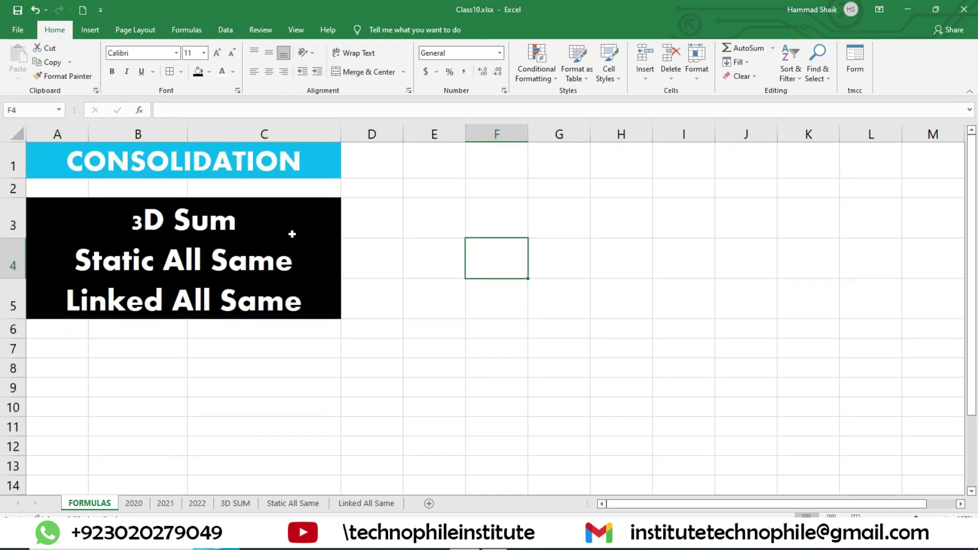
click(244, 268)
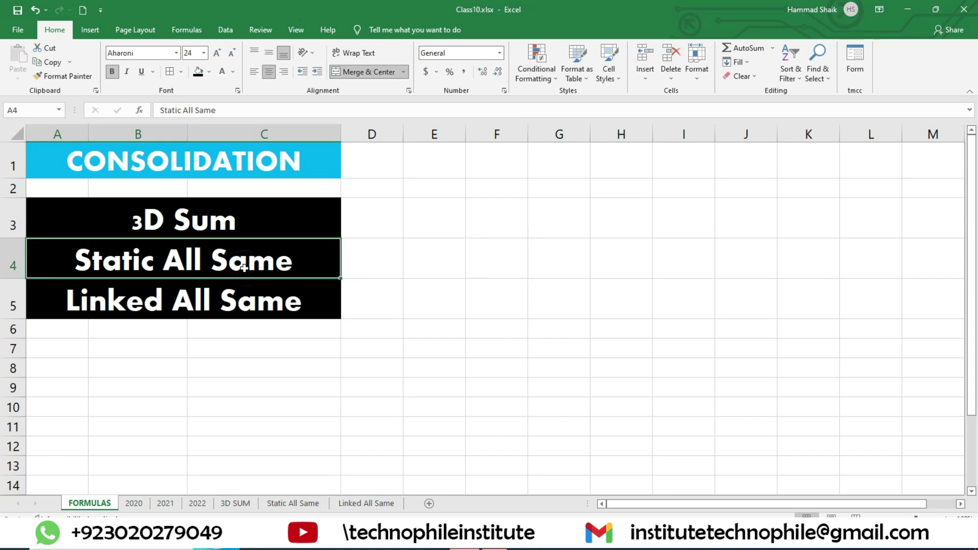
click(249, 311)
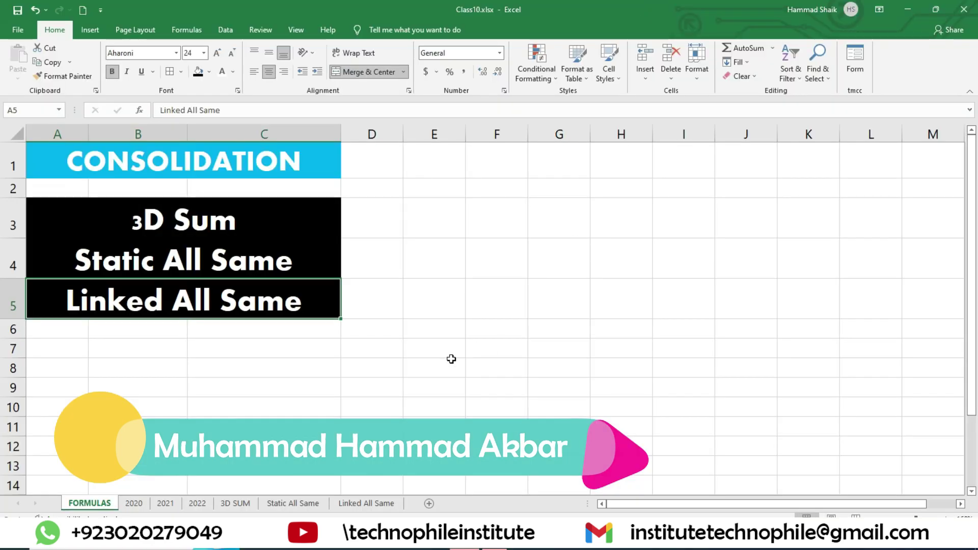
Step: Enter practice numbers 90, 30 and 20 in cells E7:G7
click(449, 350)
drag(431, 351, 685, 350)
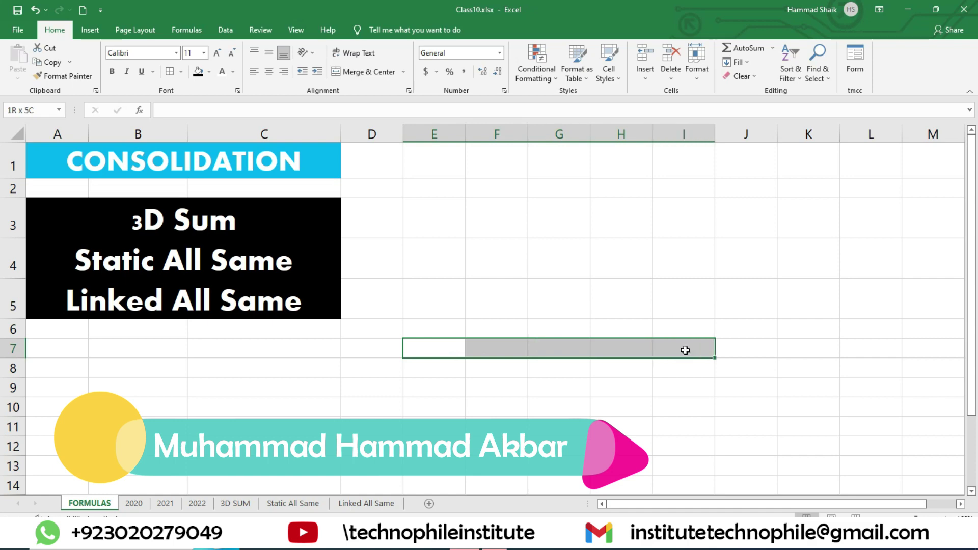
click(439, 348)
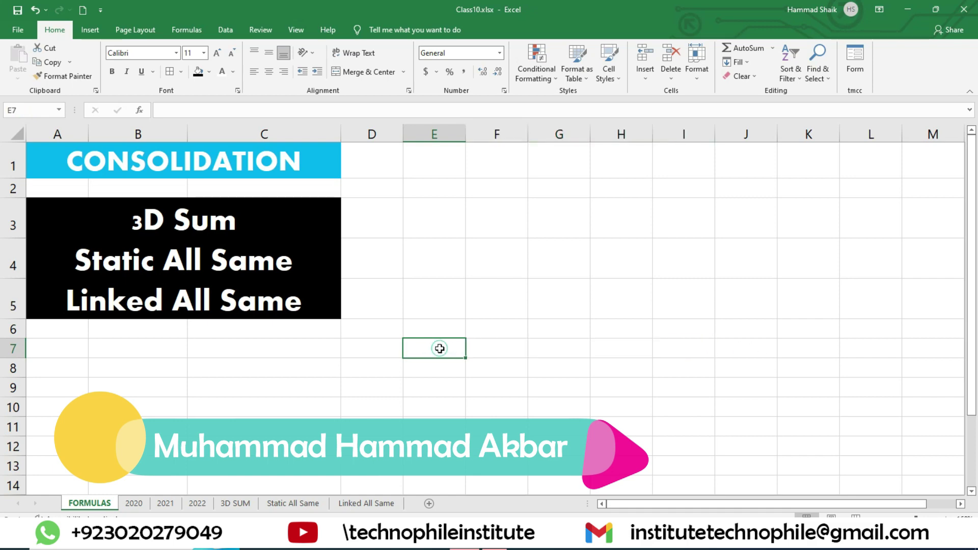
text(90)
key(Left)
key(Right)
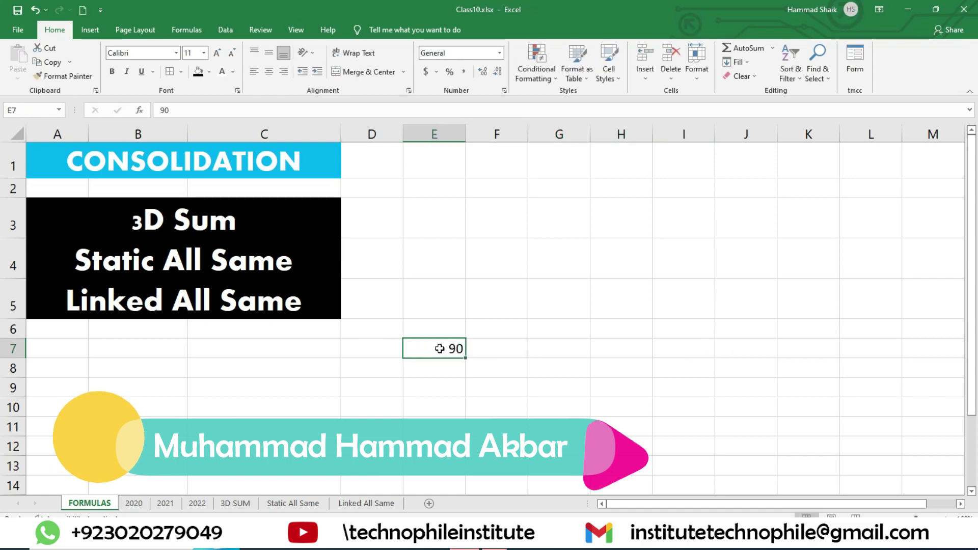
key(Right)
text(30)
key(Right)
text(20)
key(Right)
Step: Practise SUM: row total E7:G7 gives 140, column E7:E8 gives 110, then clear E7:H9
text(=)
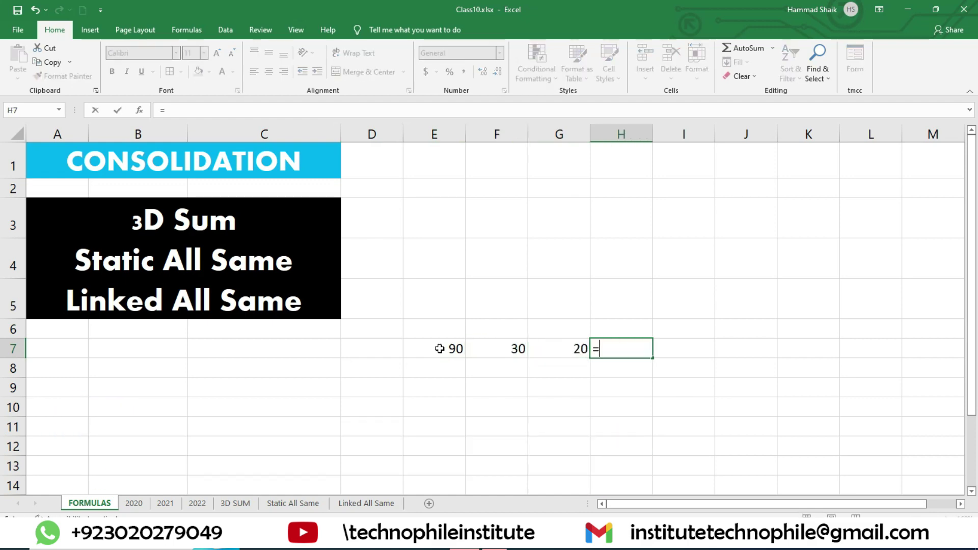
text(sum()
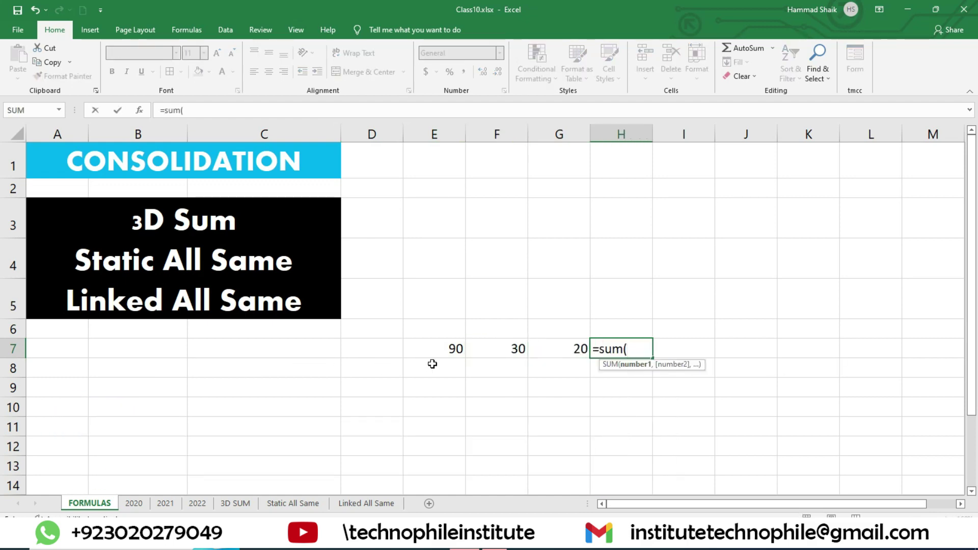
drag(441, 346, 571, 347)
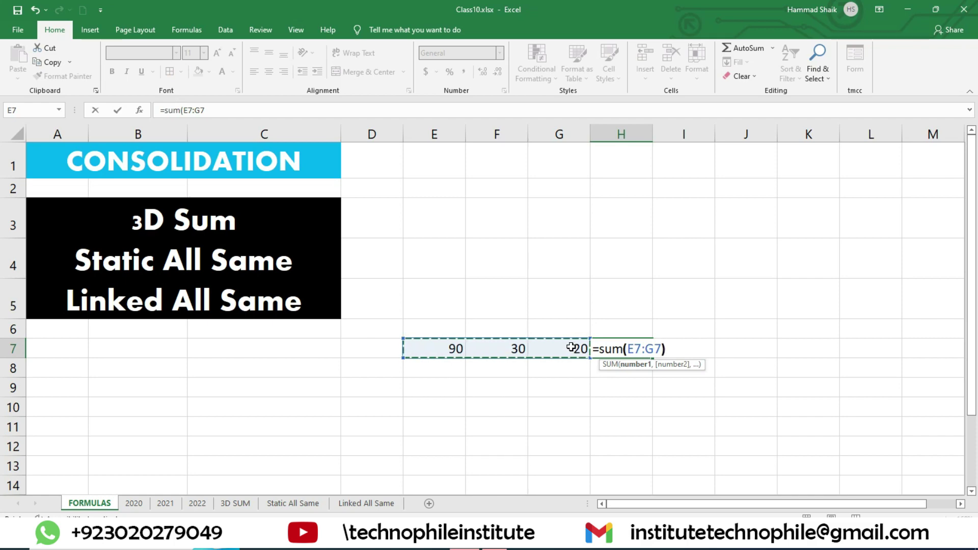
key(Return)
key(Left)
key(Left)
key(Left)
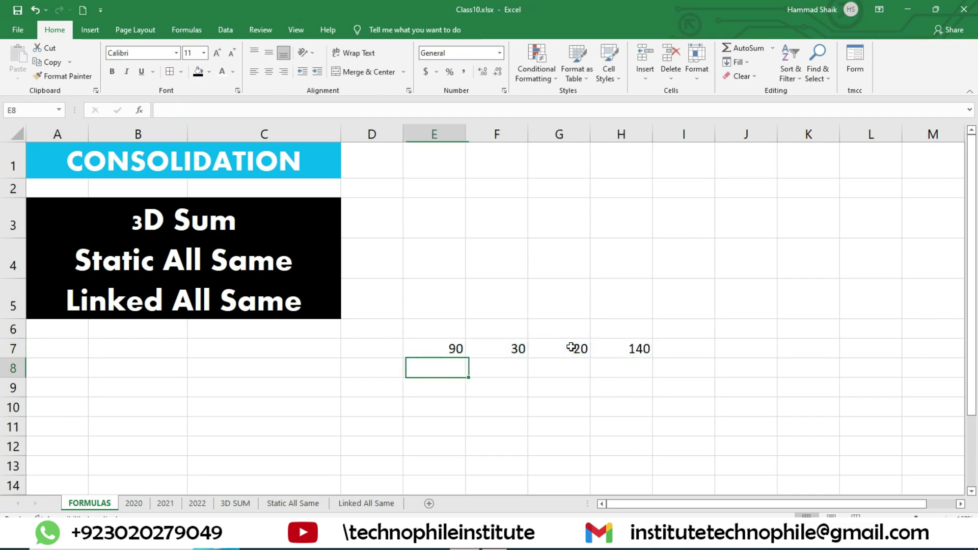
text(20)
key(Return)
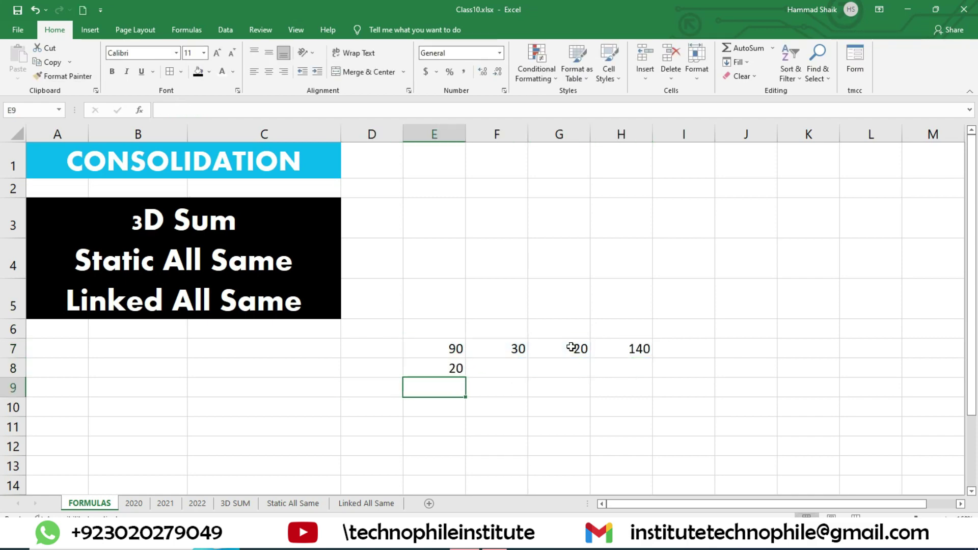
text(=sum)
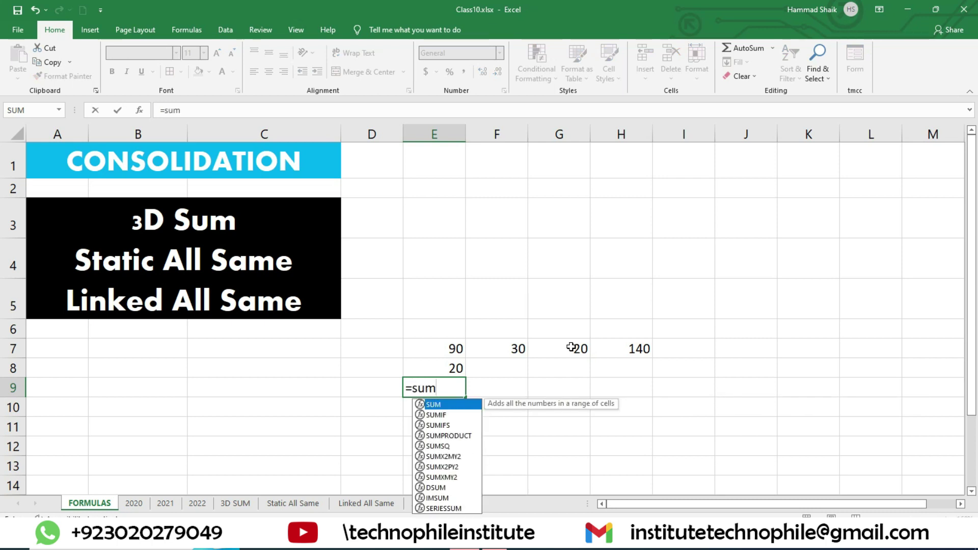
text(()
drag(423, 344, 438, 369)
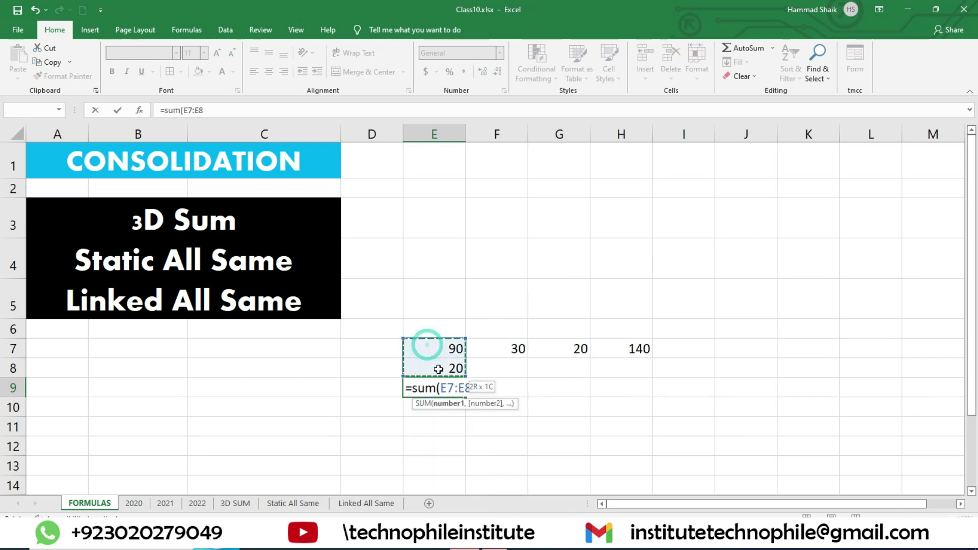
text())
key(Return)
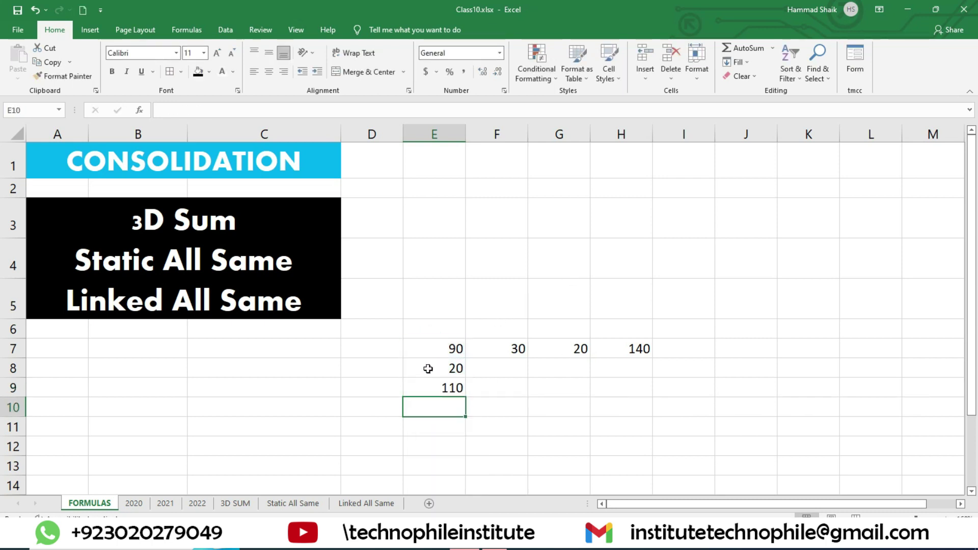
drag(433, 349, 626, 384)
key(Delete)
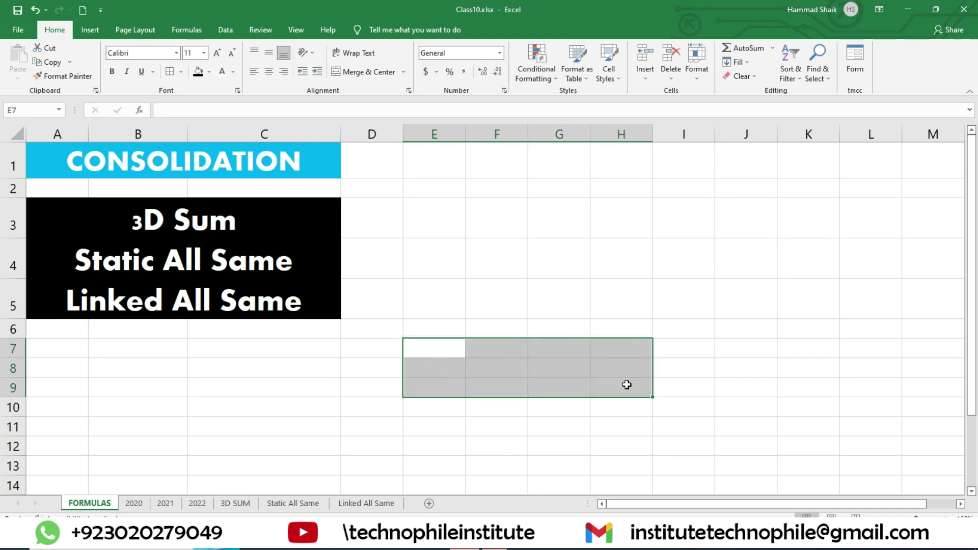
Step: Review the Ali1–Ali10 Jan–Mar values on the 2020 and 2021 sheets
click(134, 503)
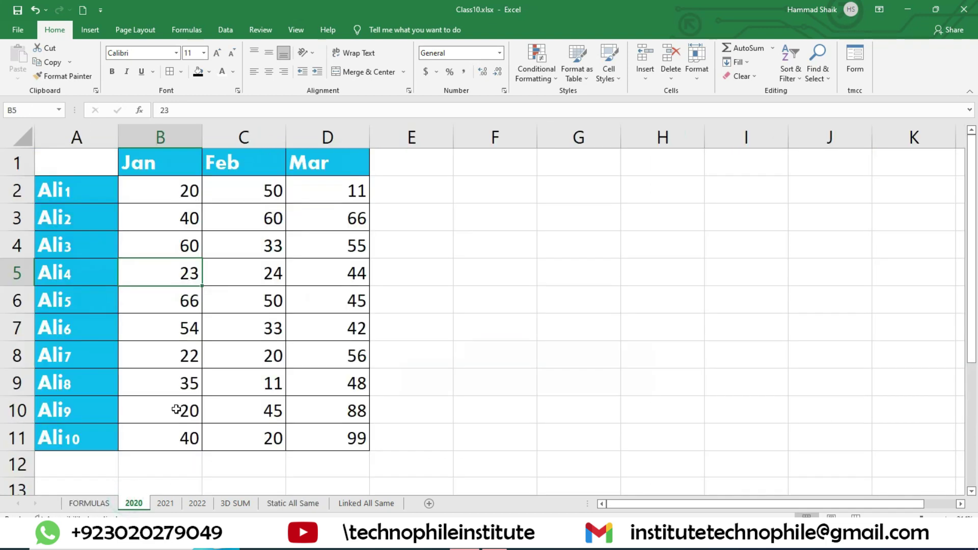
drag(74, 193, 76, 438)
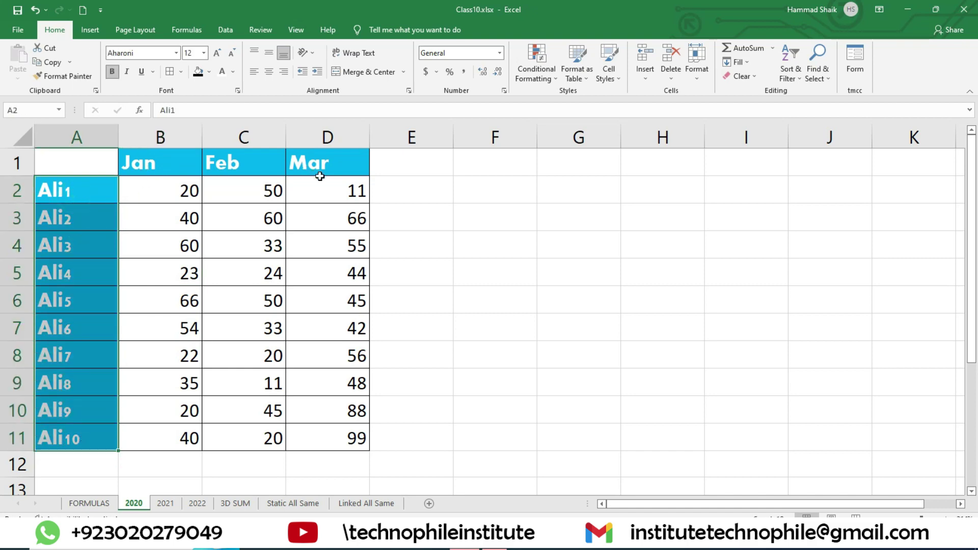
drag(178, 192, 334, 439)
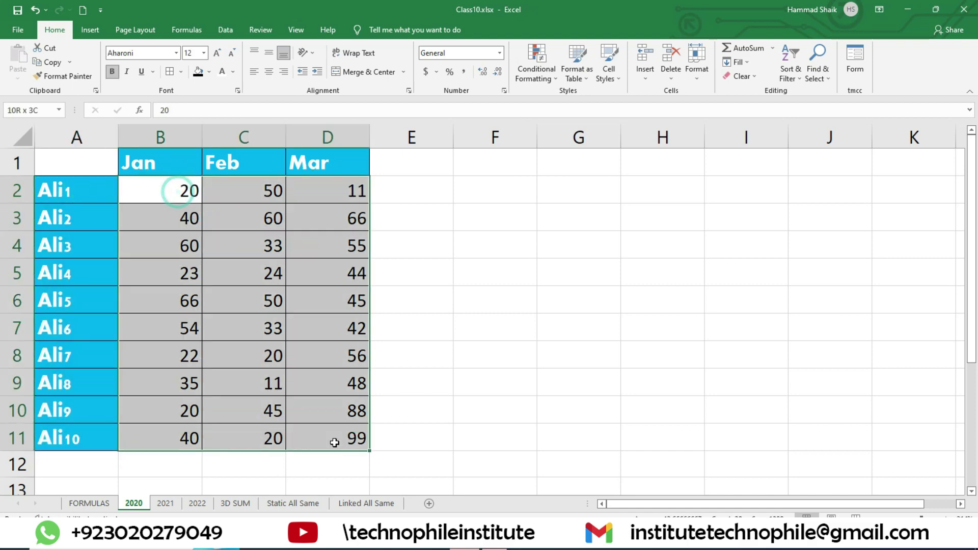
click(161, 506)
scroll(192, 256, up, 1)
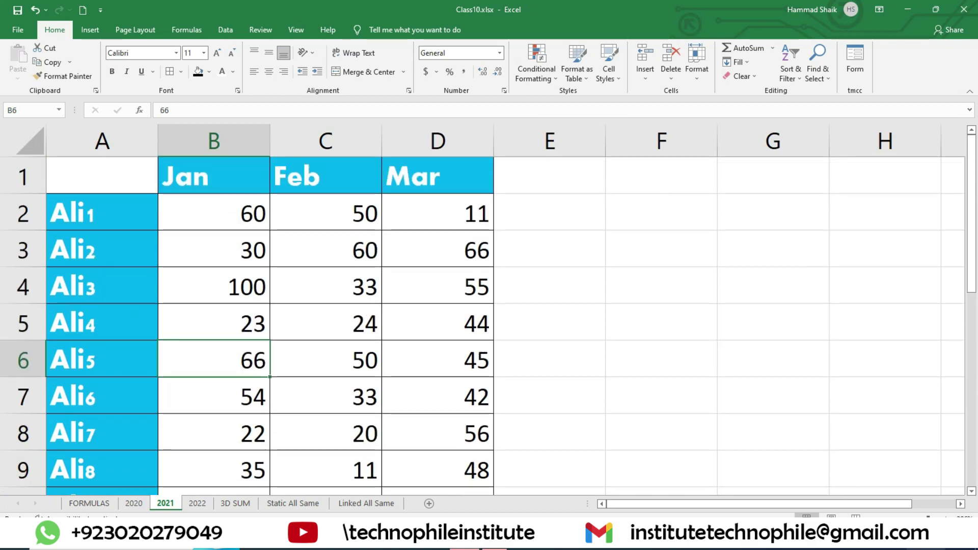
scroll(252, 198, down, 1)
scroll(251, 199, down, 1)
scroll(251, 198, down, 1)
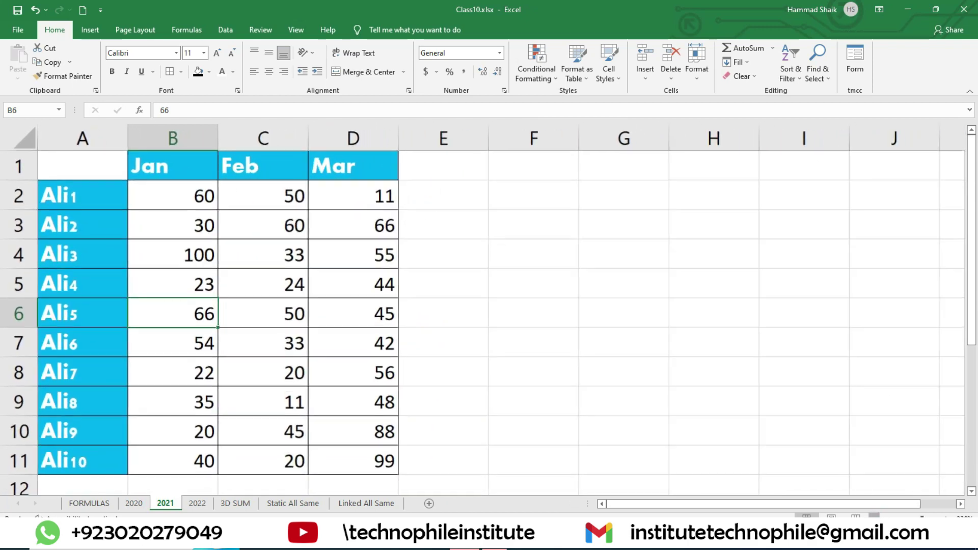
Step: Look over the 2022 sheet, then go to the empty 3D SUM sheet
click(196, 503)
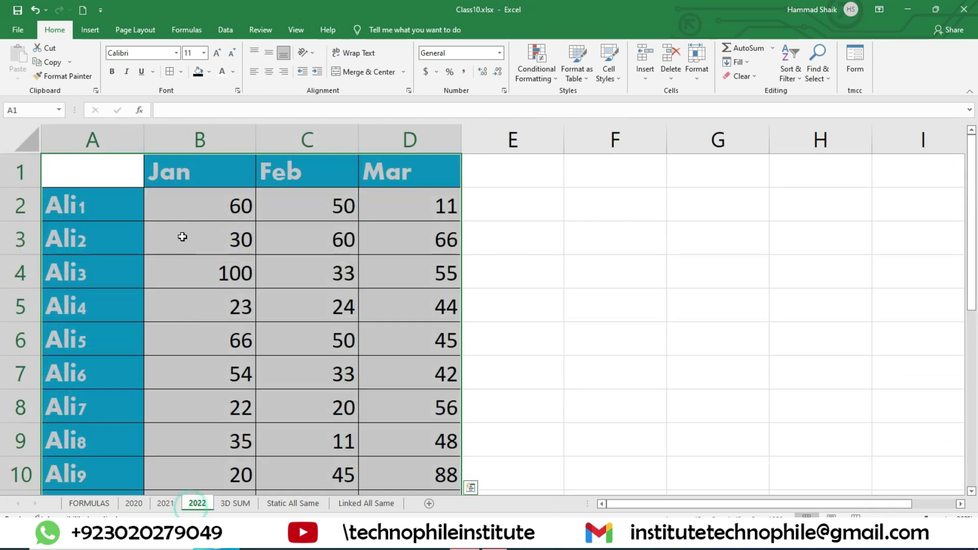
scroll(482, 310, down, 1)
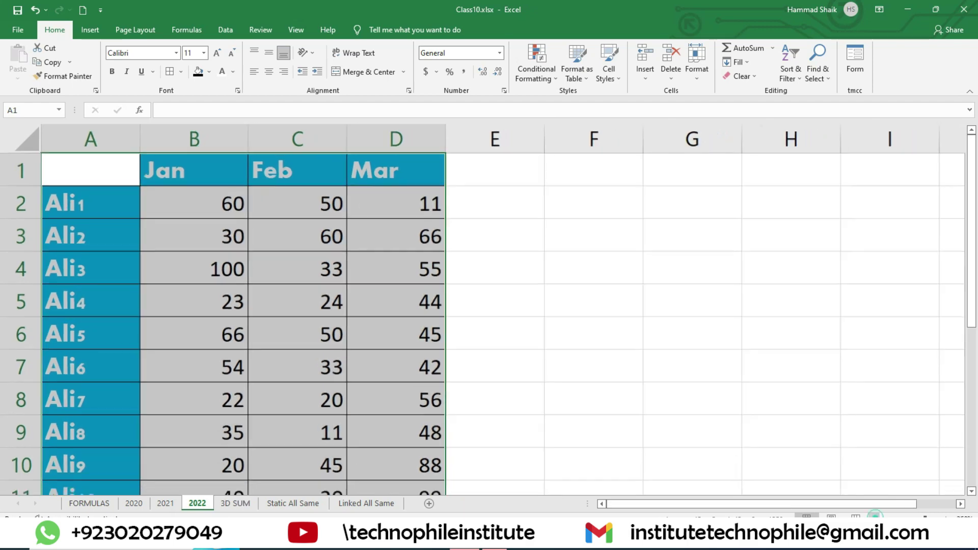
scroll(482, 309, down, 1)
scroll(325, 267, down, 1)
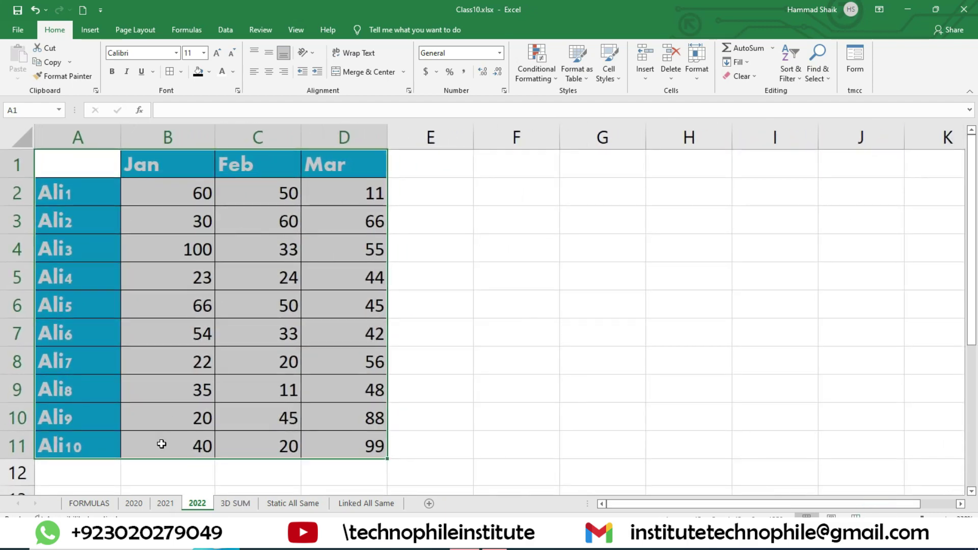
click(235, 504)
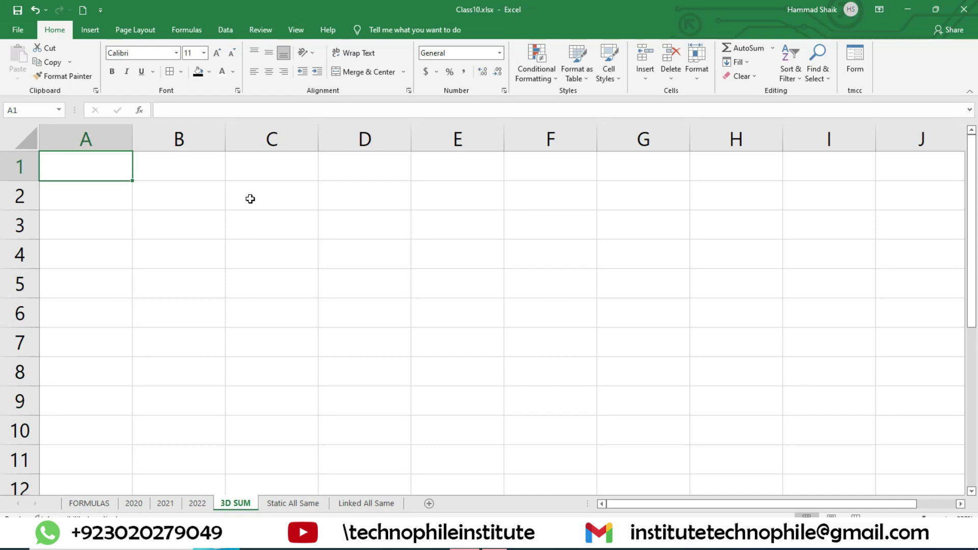
click(132, 504)
click(168, 503)
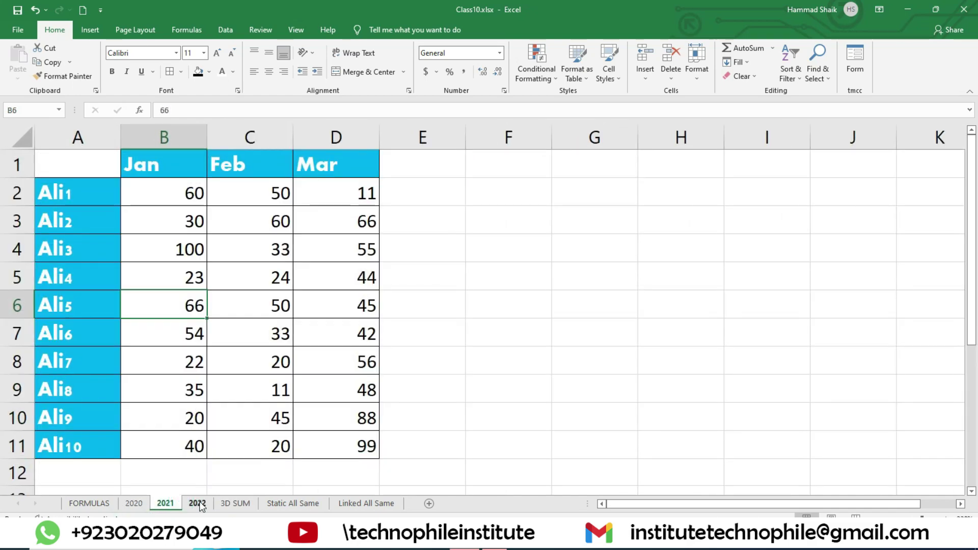
click(199, 504)
click(134, 503)
click(213, 504)
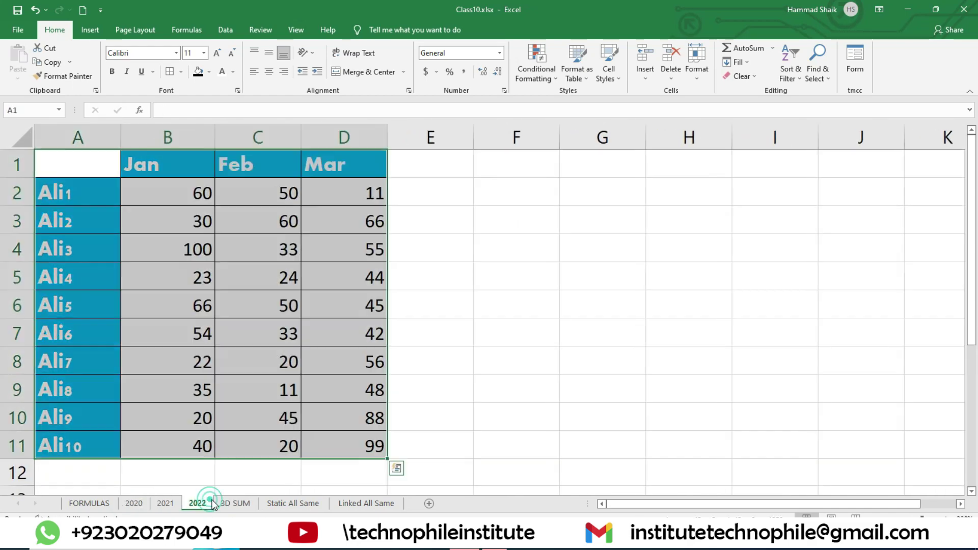
click(279, 503)
click(236, 504)
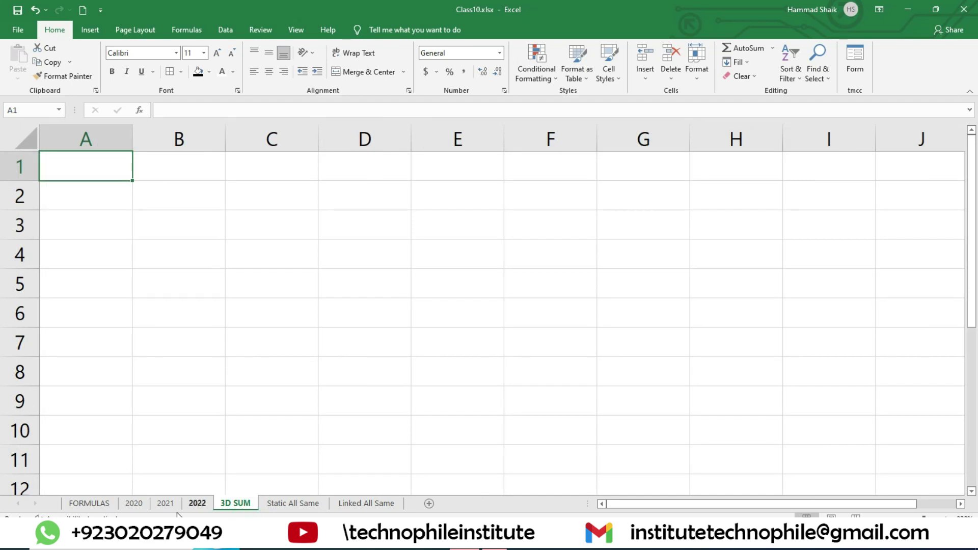
click(134, 504)
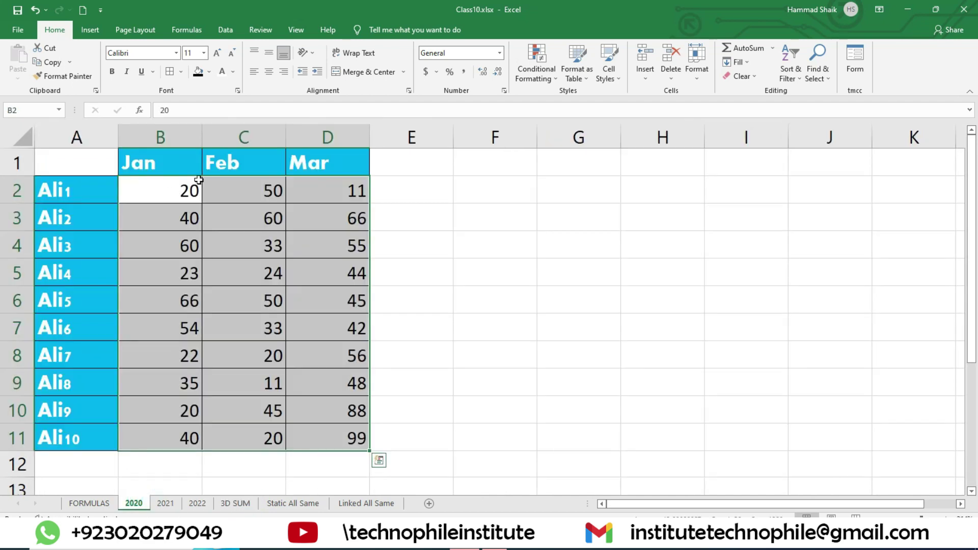
click(190, 131)
drag(190, 130, 270, 128)
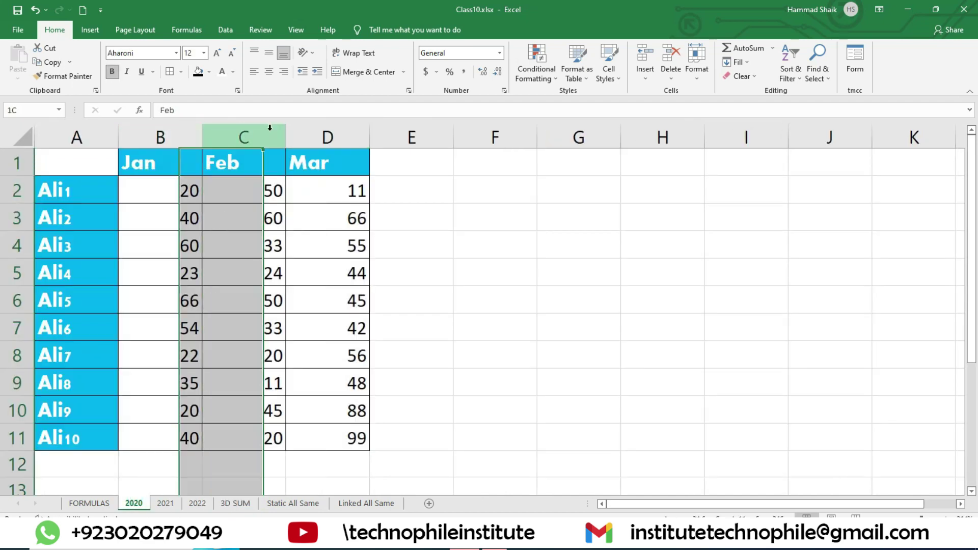
click(165, 503)
click(197, 504)
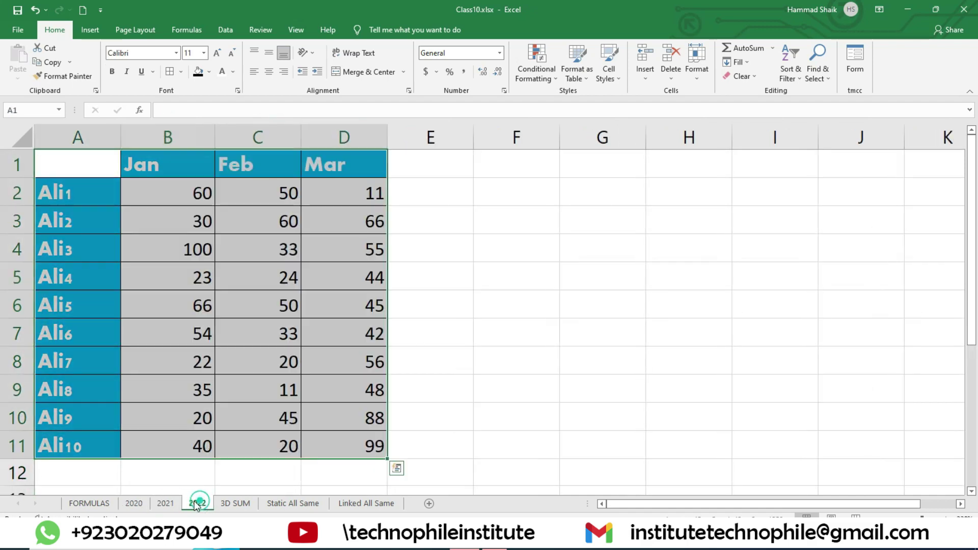
click(134, 504)
click(146, 192)
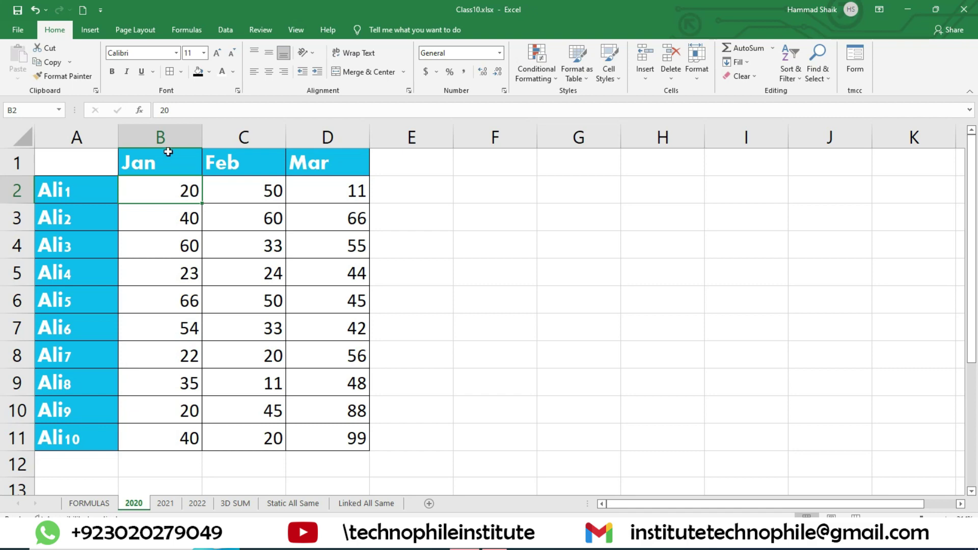
click(165, 503)
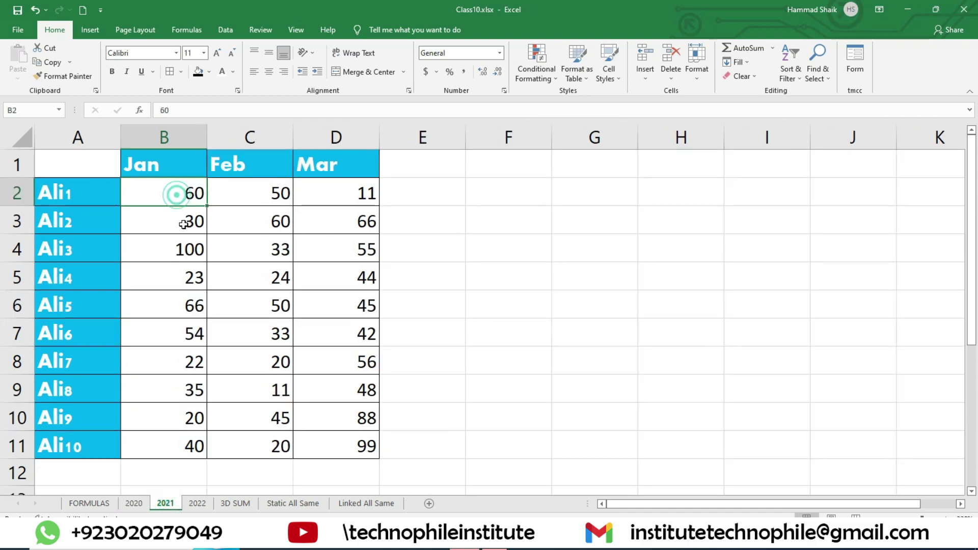
click(198, 504)
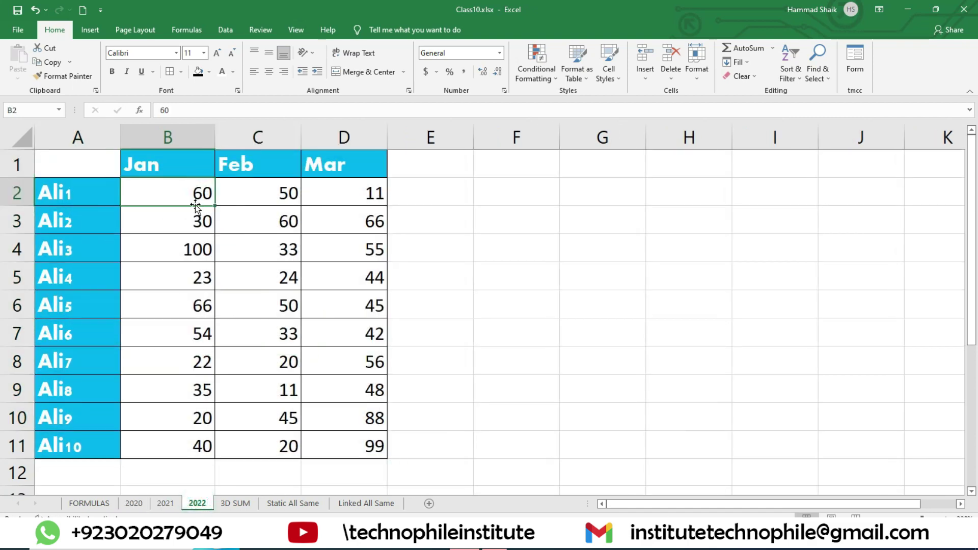
click(170, 502)
click(134, 503)
click(195, 503)
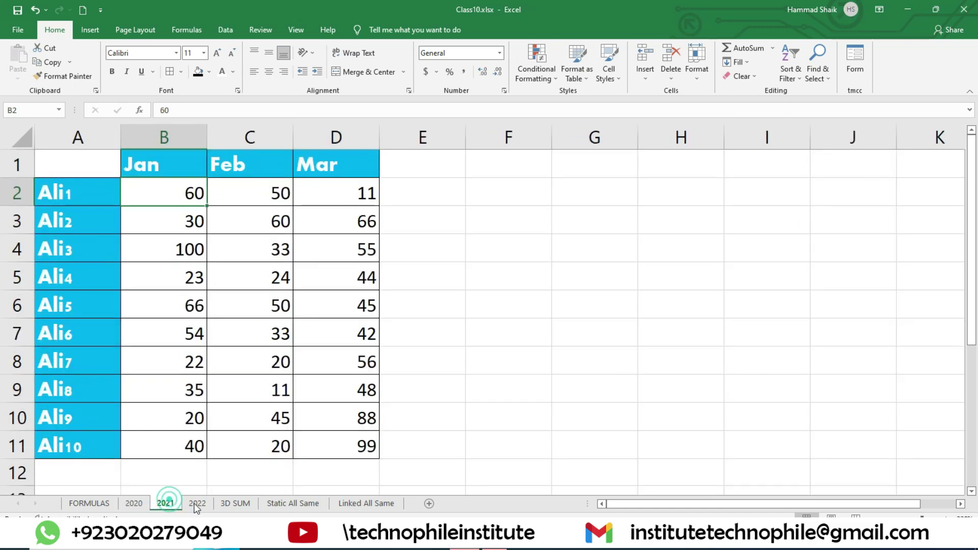
click(166, 503)
click(133, 504)
click(165, 504)
click(198, 503)
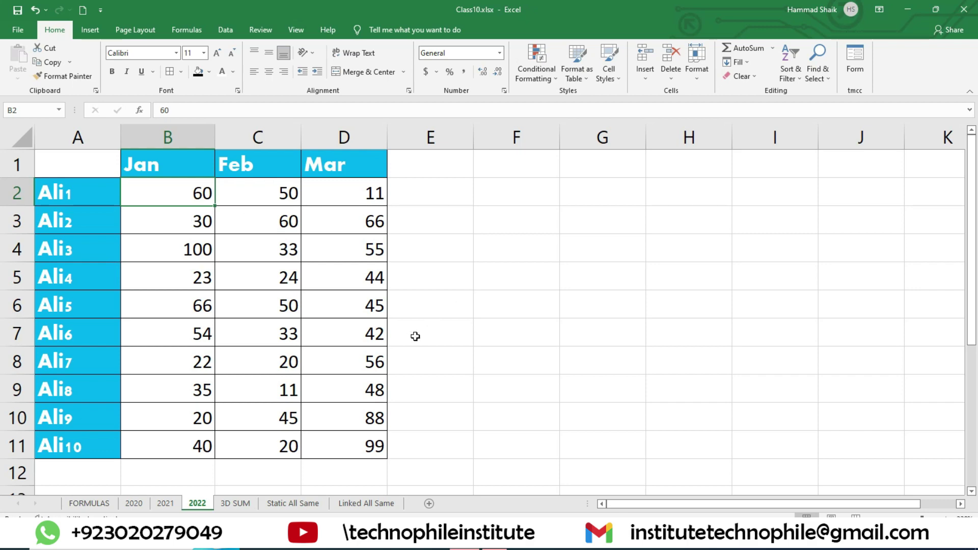
click(234, 504)
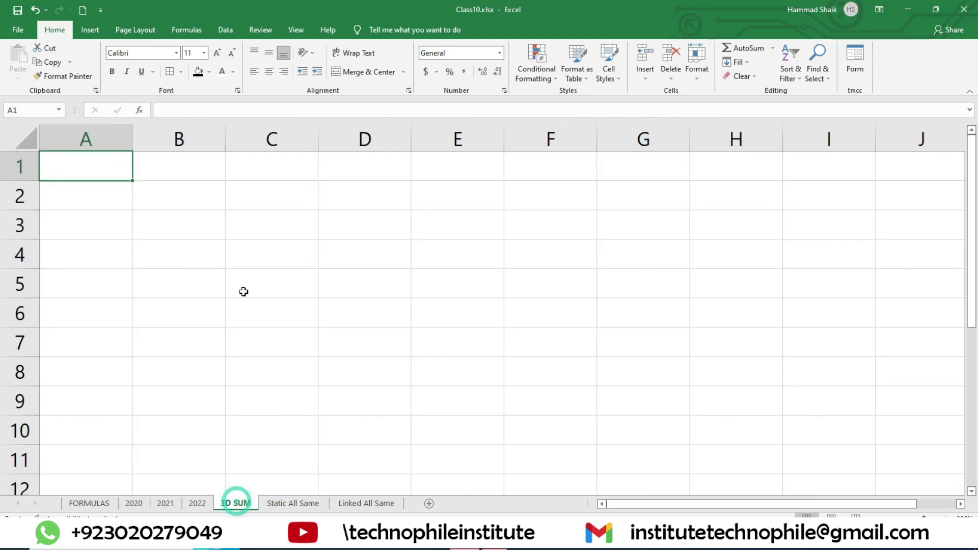
click(189, 504)
click(134, 503)
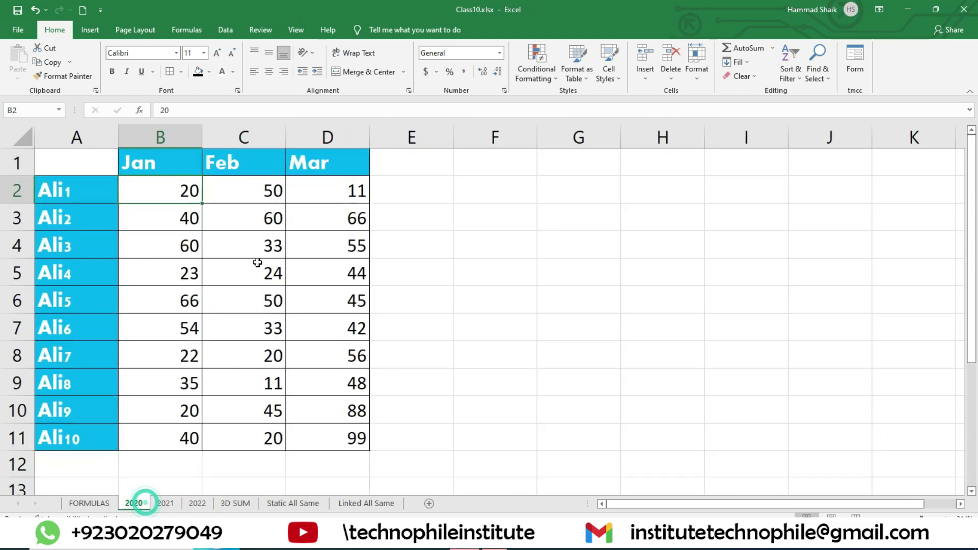
click(168, 191)
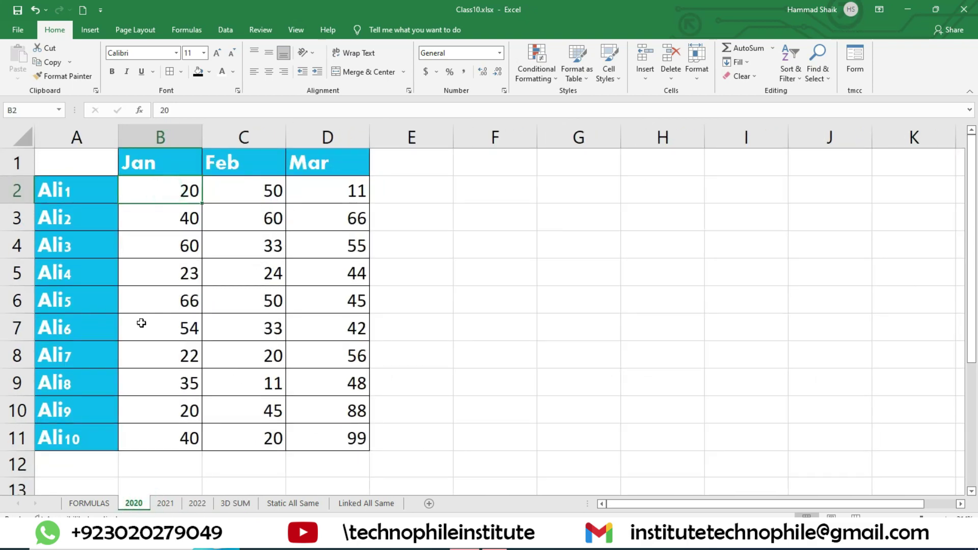
click(181, 187)
click(166, 504)
click(198, 504)
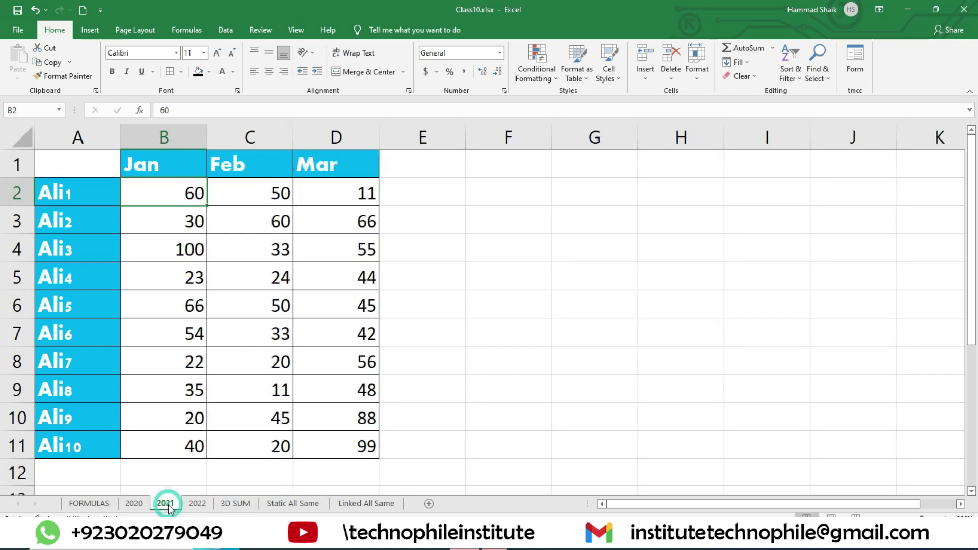
click(134, 504)
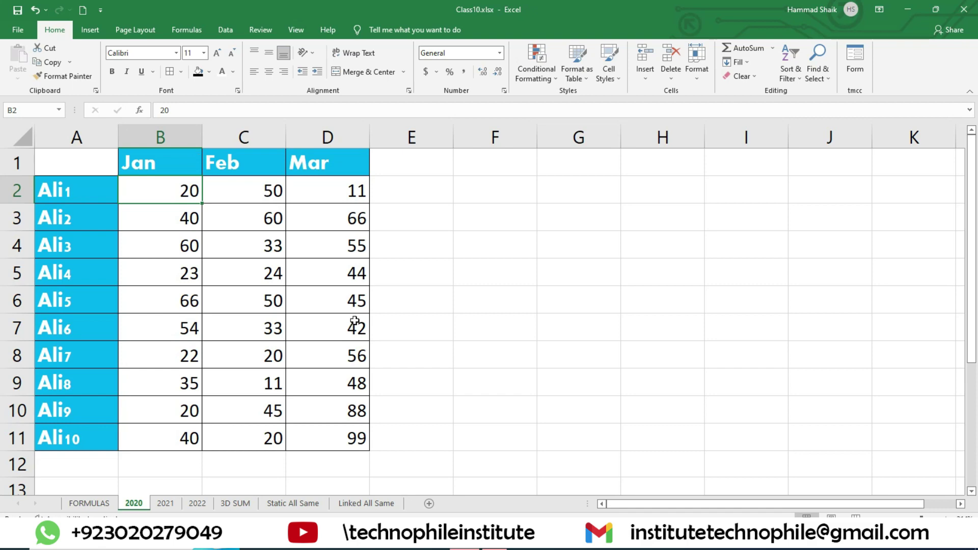
click(194, 505)
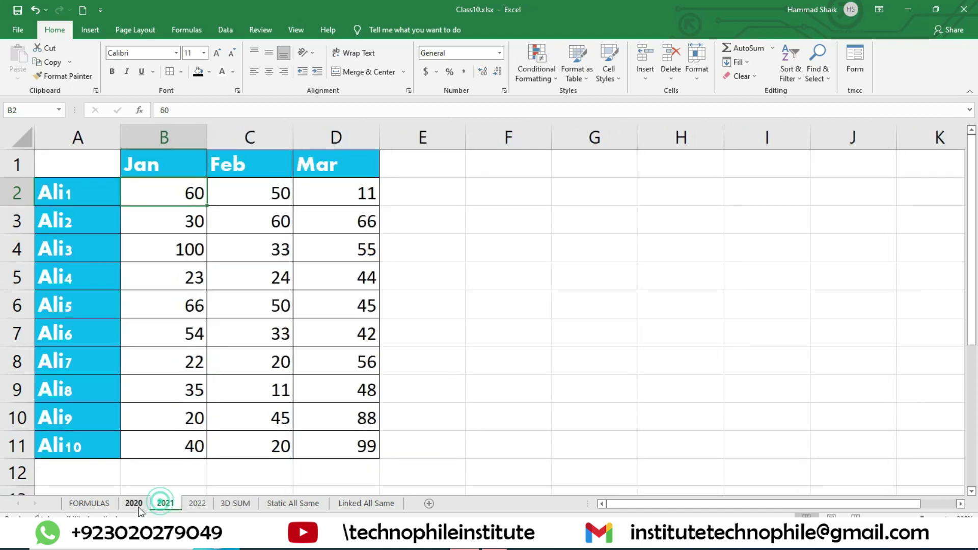
click(134, 503)
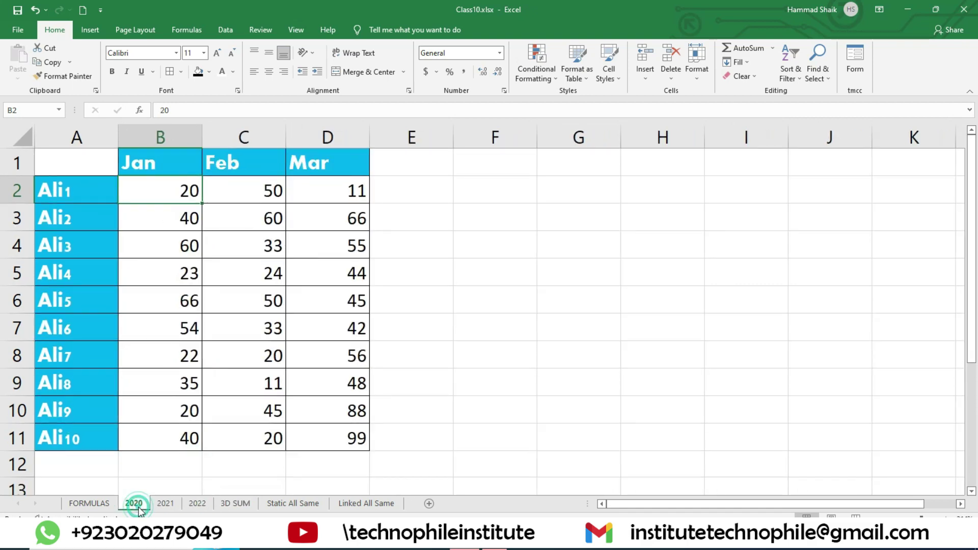
click(207, 505)
click(235, 505)
click(134, 503)
click(158, 503)
click(197, 503)
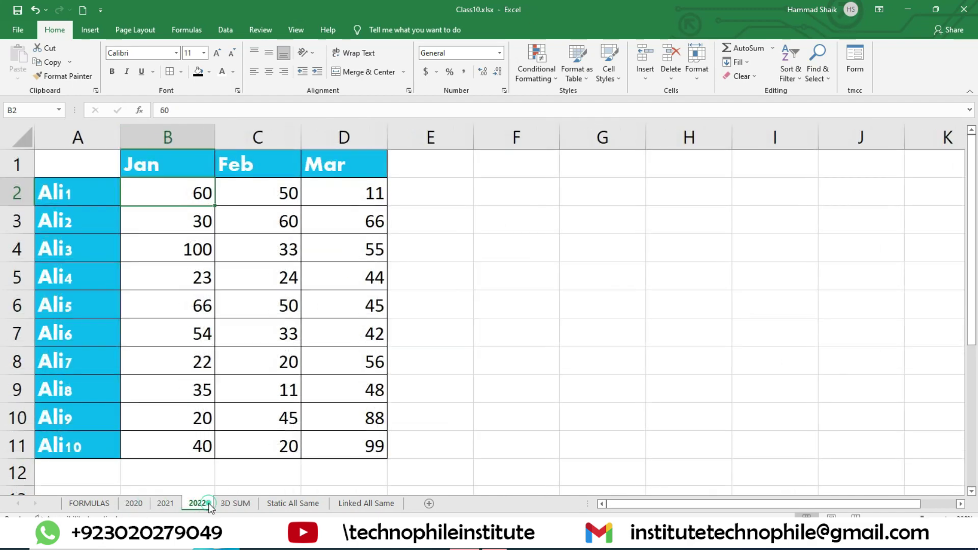
click(237, 503)
Step: Enter =SUM('2020:2022'!B2) in B2 of the 3D SUM sheet, giving 140
click(183, 201)
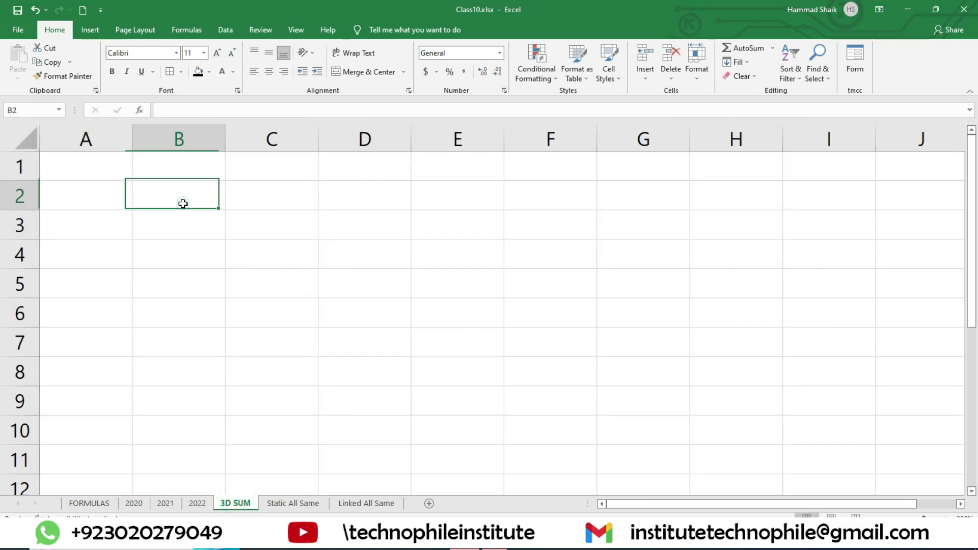
text(=)
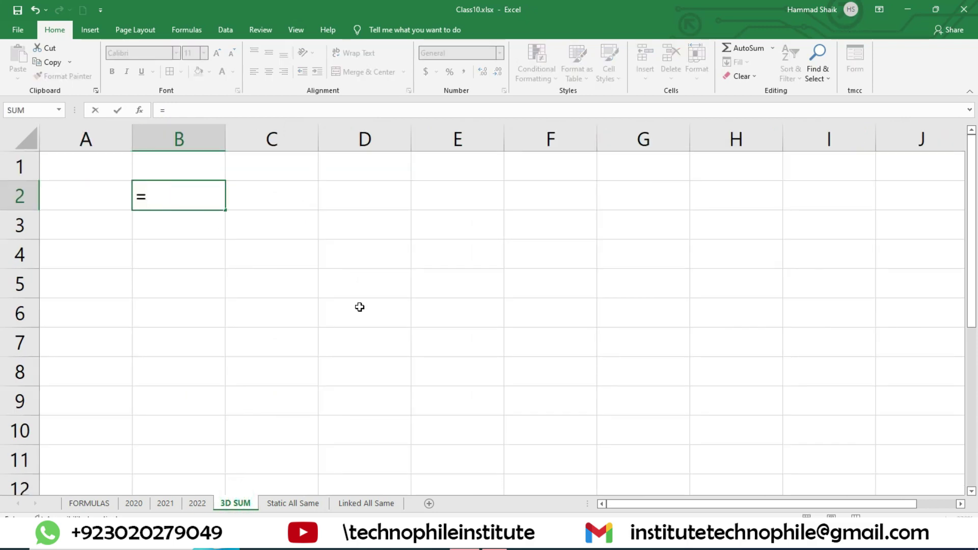
text(sum)
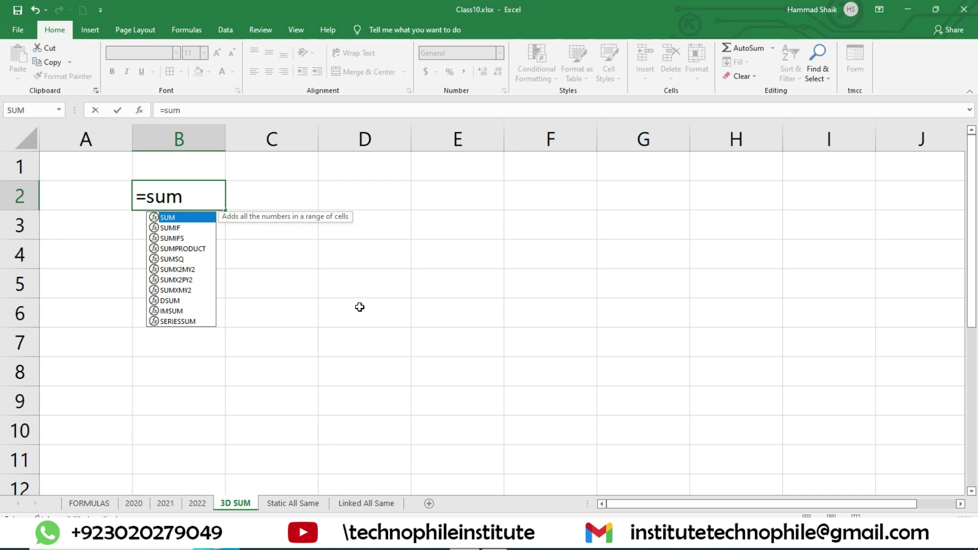
text(()
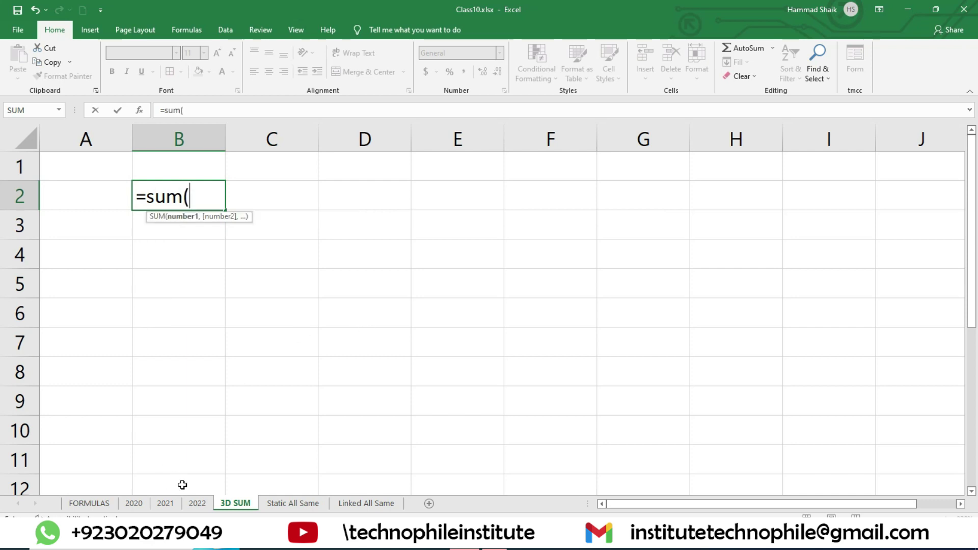
click(134, 503)
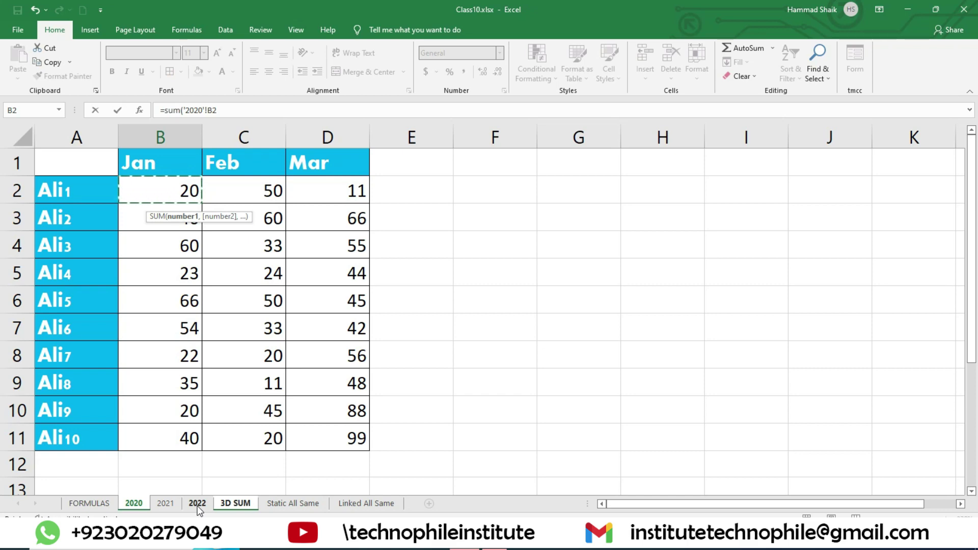
shift+click(199, 504)
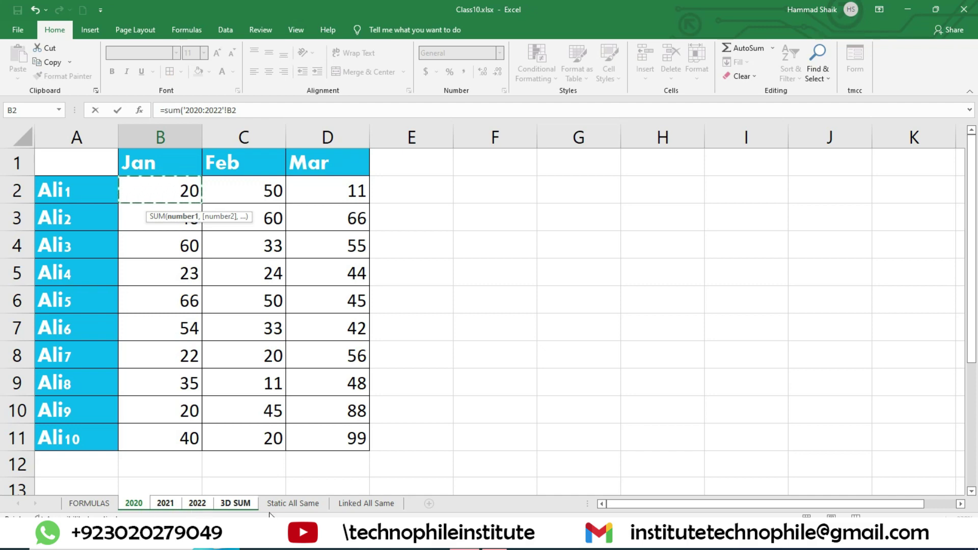
key(Return)
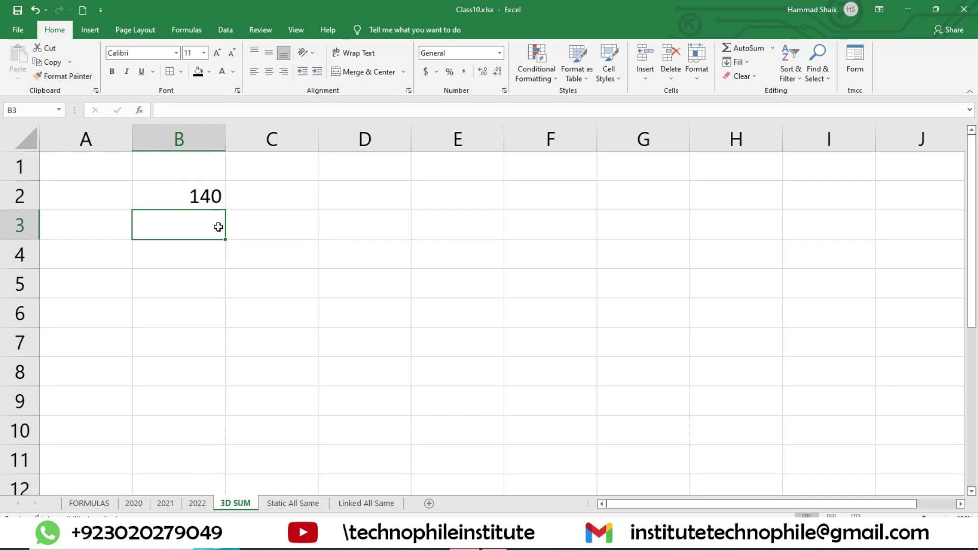
click(211, 195)
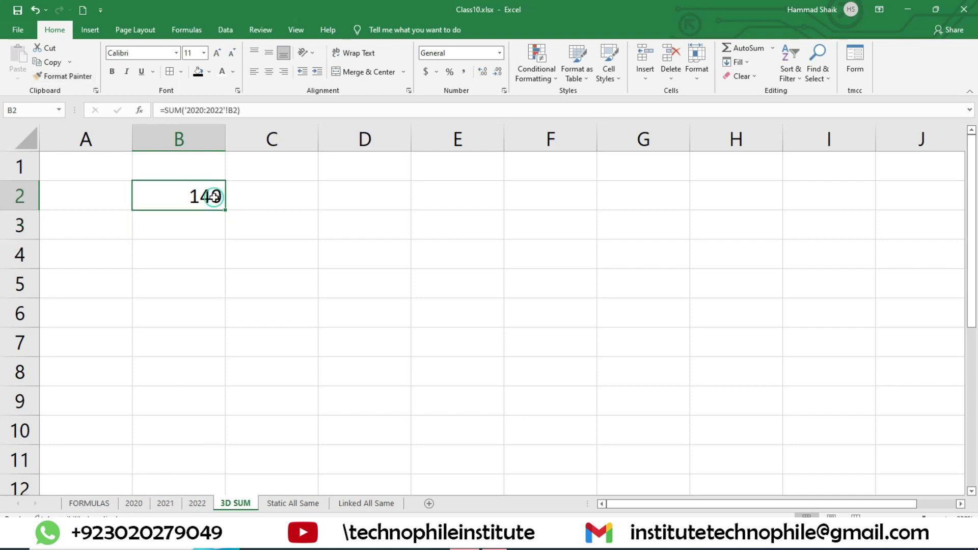
Step: Check the B2 values on the 2020, 2021 and 2022 sheets, then return to 3D SUM
click(143, 505)
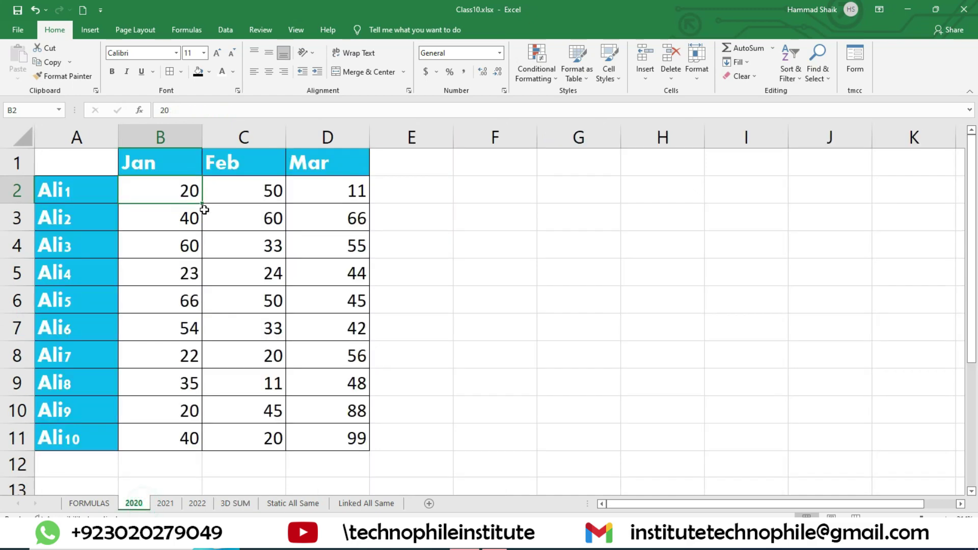
click(167, 504)
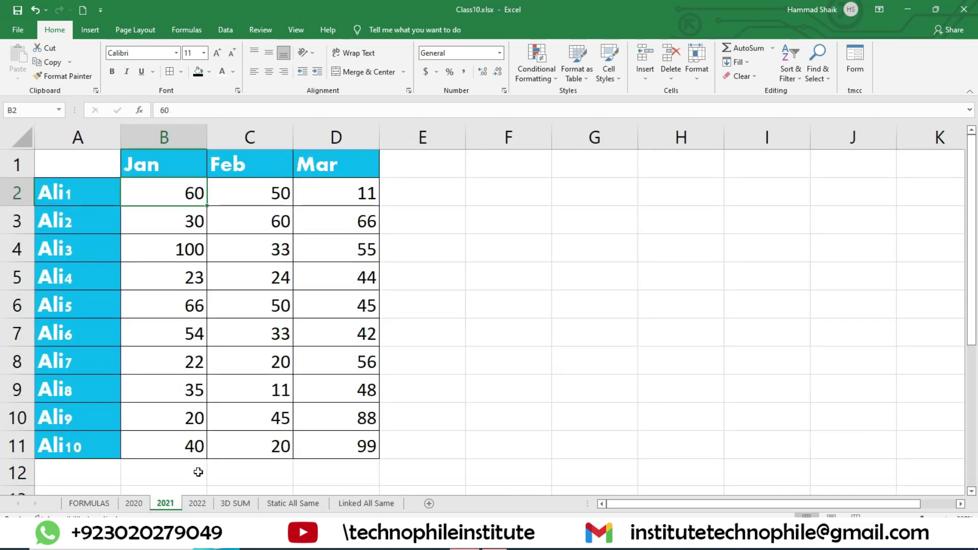
click(197, 504)
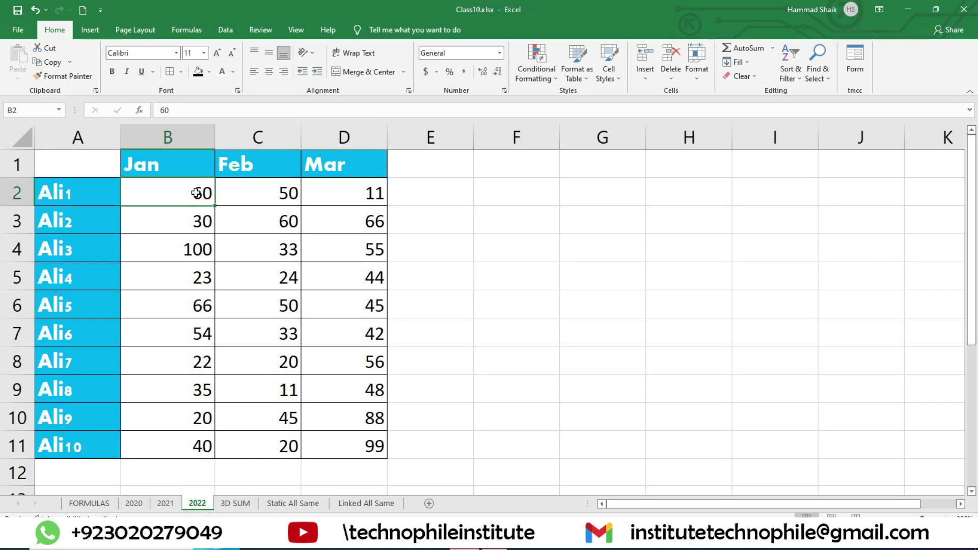
click(235, 505)
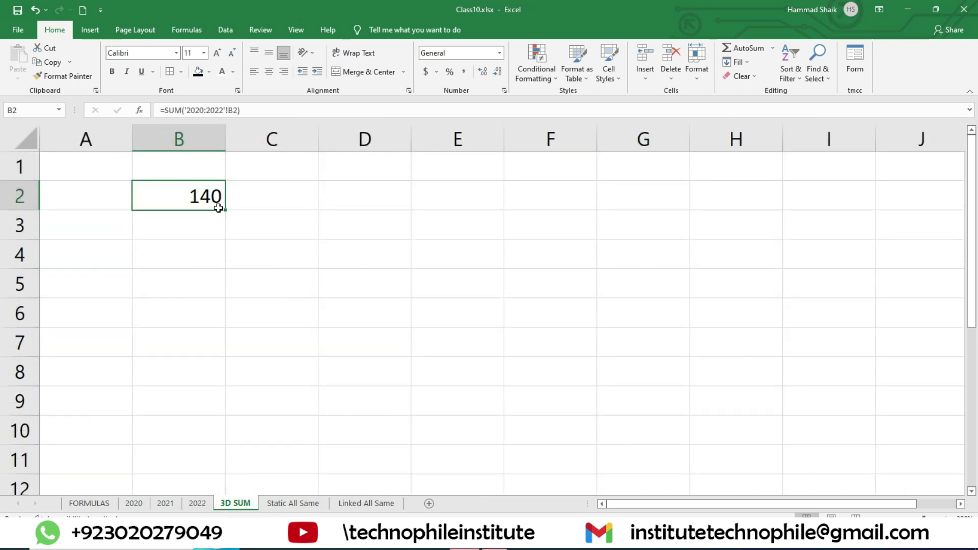
Step: Re-create =SUM('2020:2022'!B2) in B2, again totalling 140
key(Delete)
text(=s)
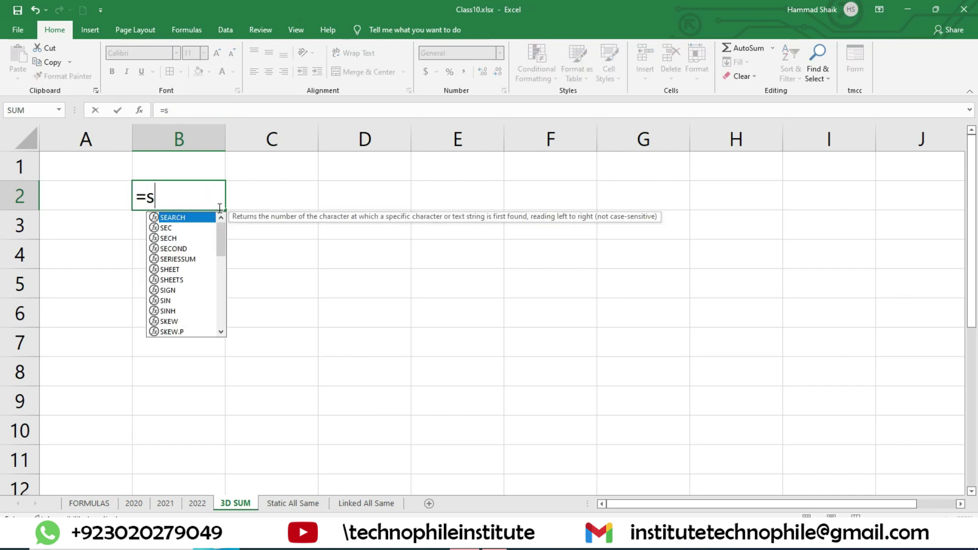
text(um()
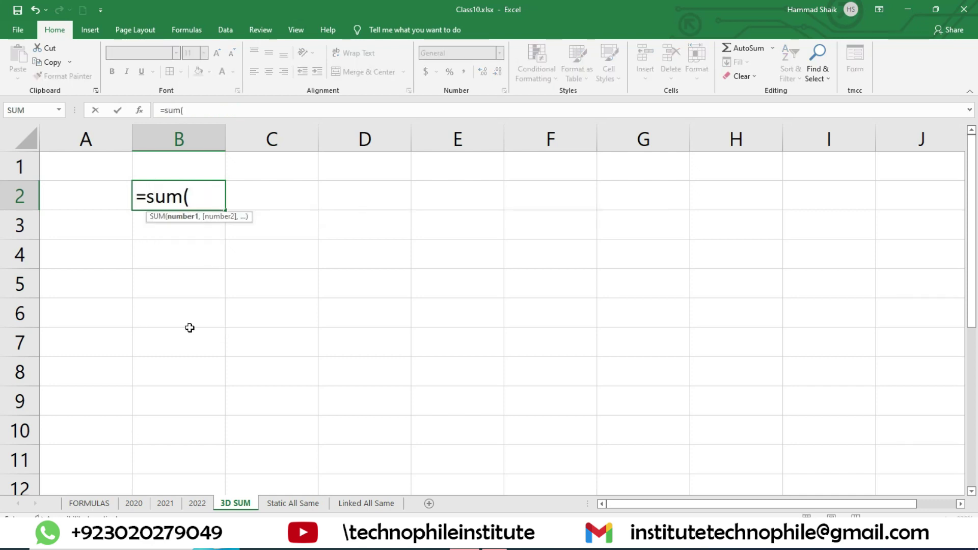
click(138, 504)
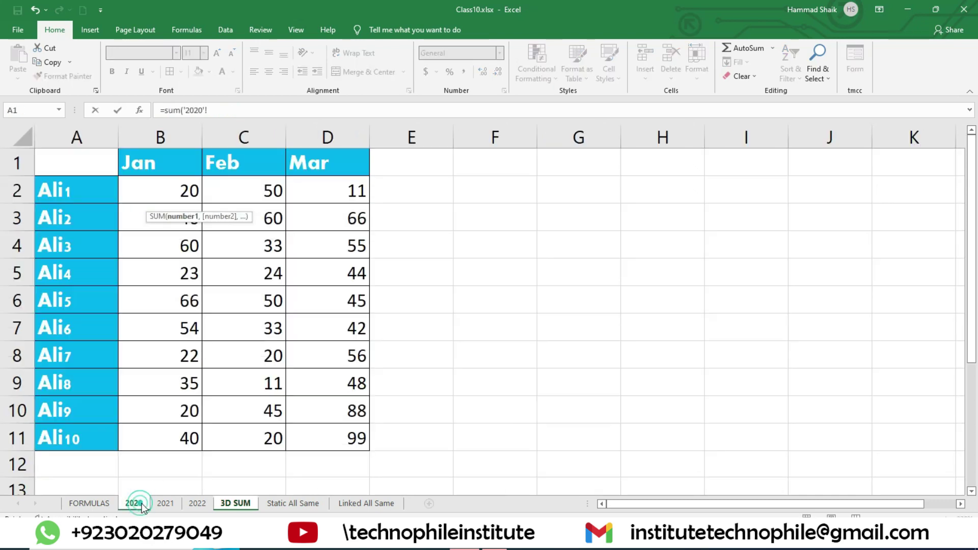
click(177, 194)
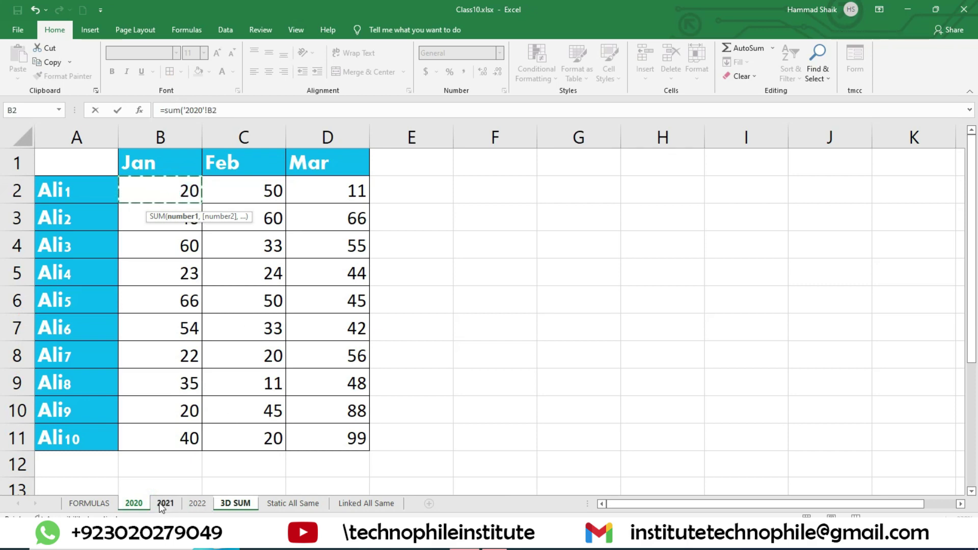
shift+click(198, 505)
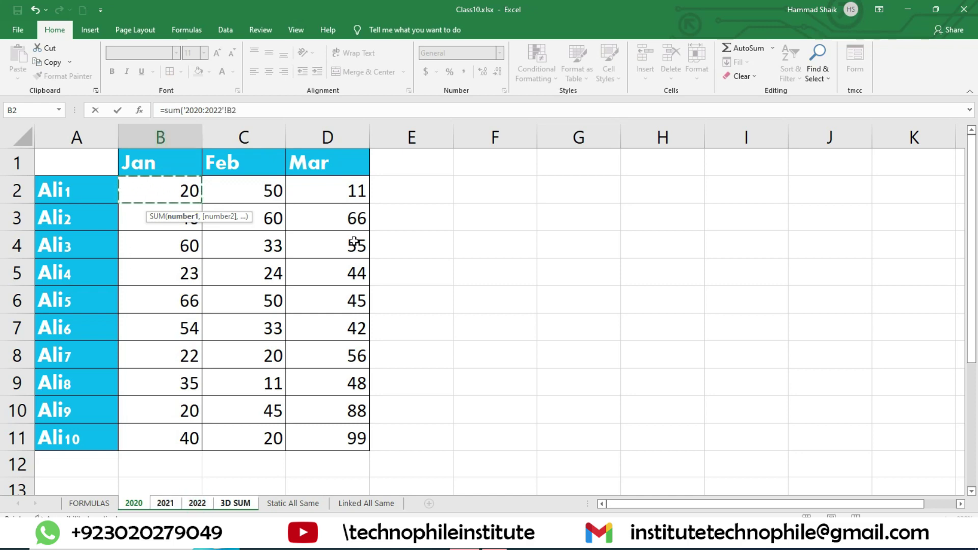
key(Return)
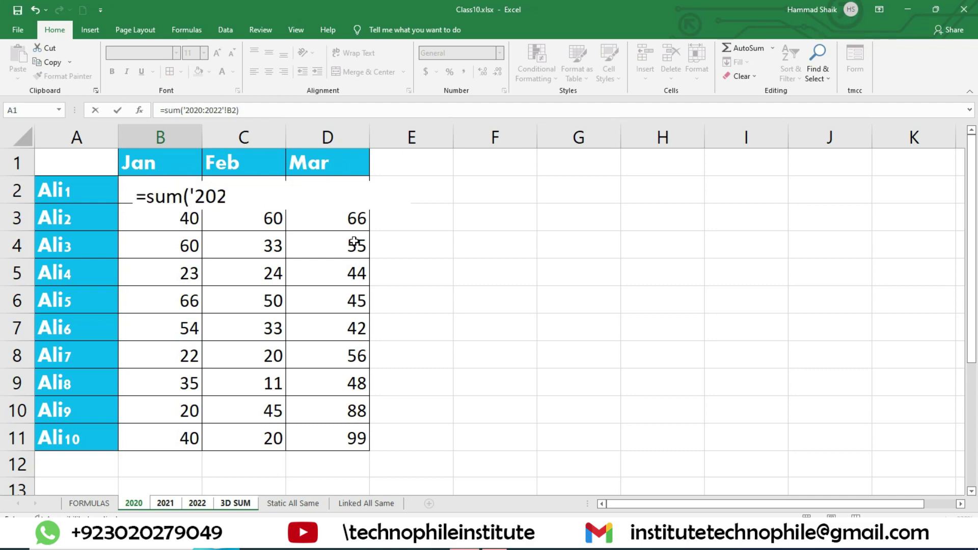
click(175, 198)
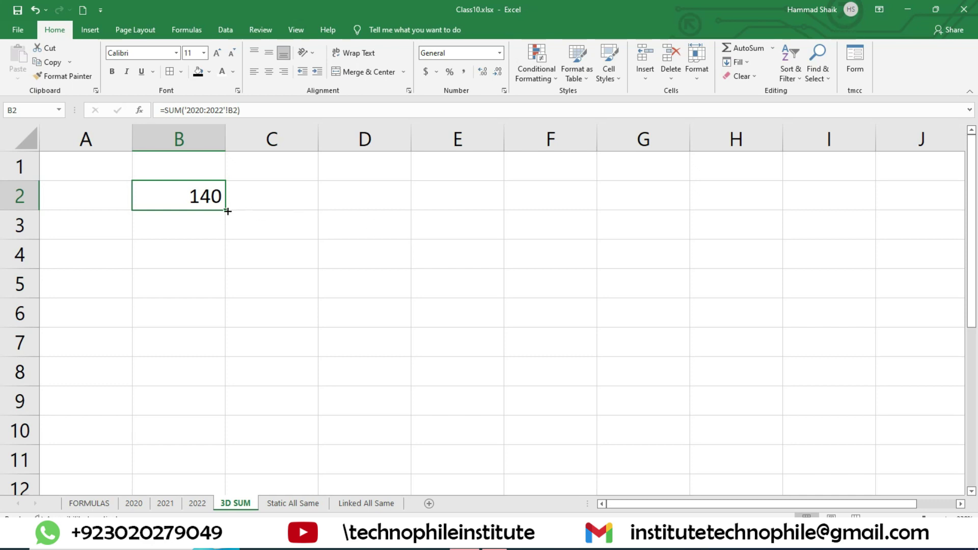
Step: Fill the B2 cross-sheet sum across to D2 and down to row 11
drag(227, 211, 411, 211)
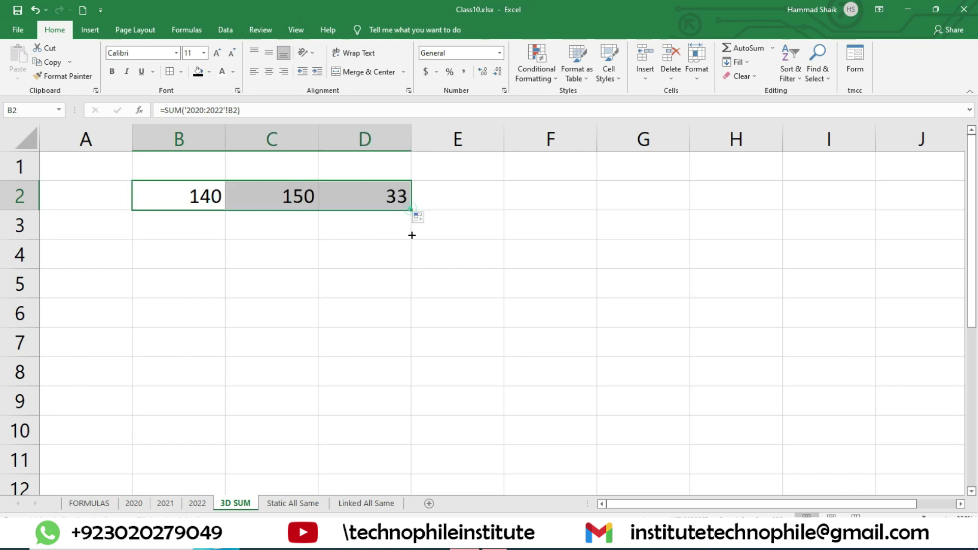
drag(411, 235, 411, 474)
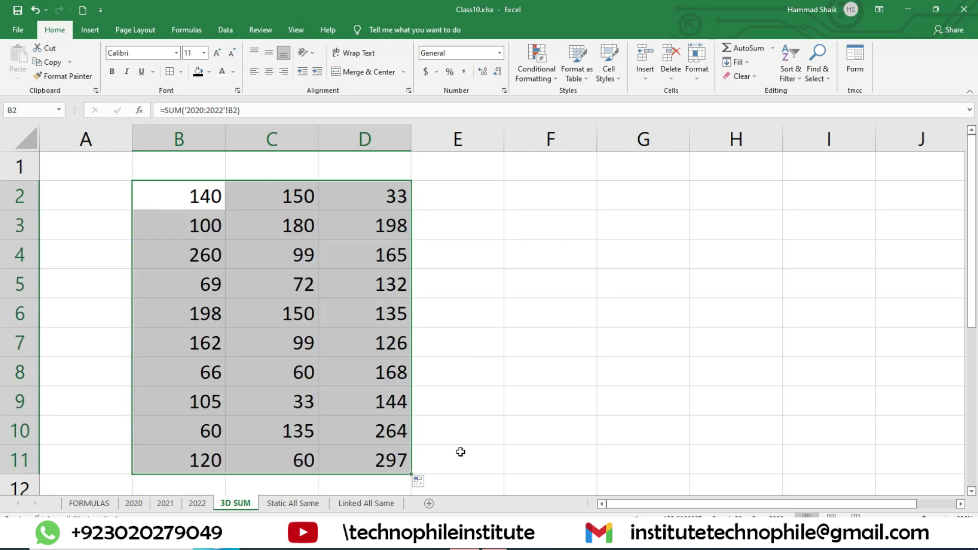
click(546, 304)
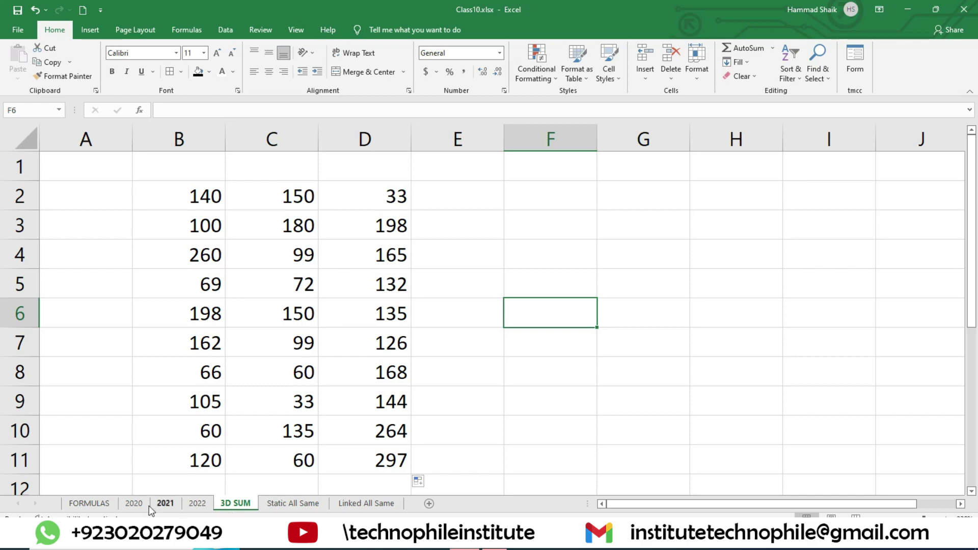
Step: Compare the 2020, 2021 and 2022 sheets, ending on 2022
click(136, 504)
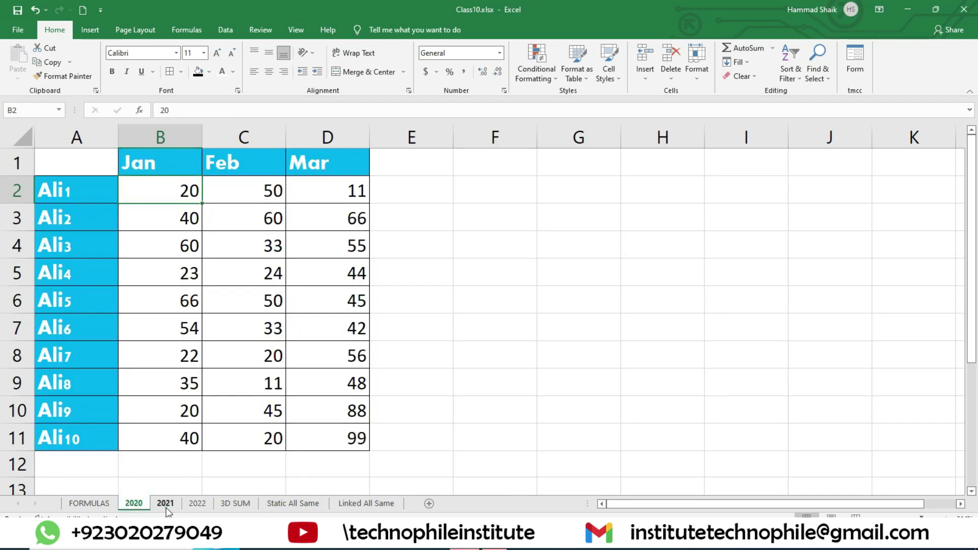
click(166, 503)
click(197, 503)
click(165, 503)
click(134, 504)
click(197, 504)
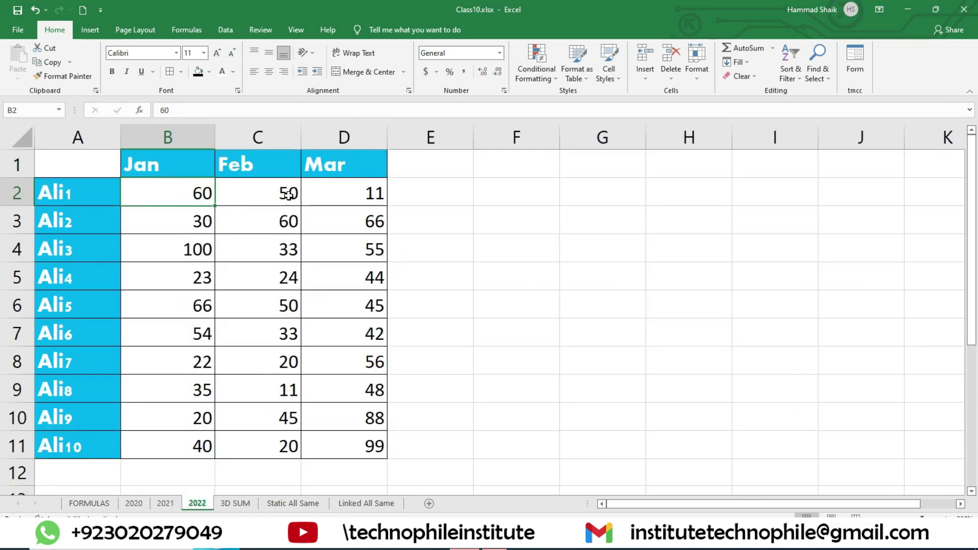
Step: Move the 2022 Jan–Mar table A1:D11 to start at G4
drag(87, 166, 380, 440)
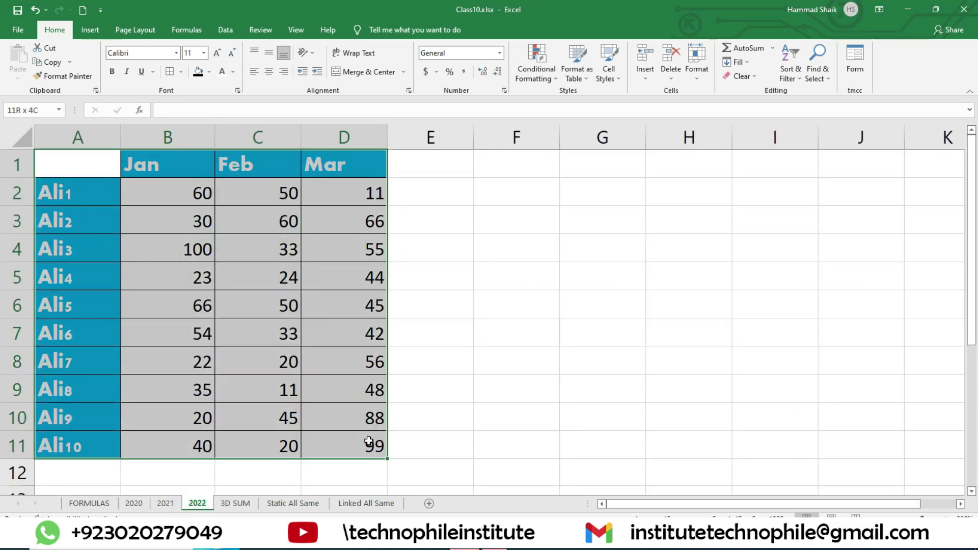
key(ctrl+x)
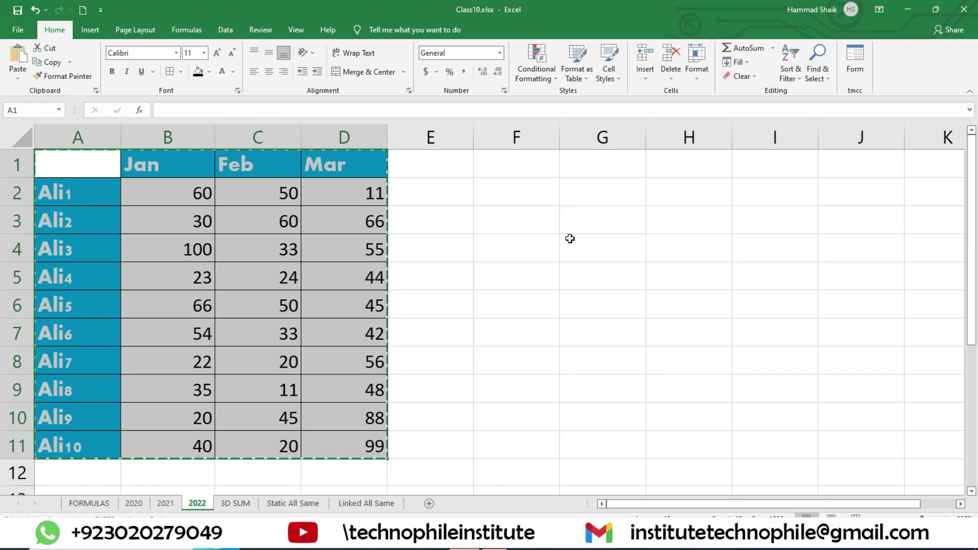
click(576, 249)
key(ctrl+v)
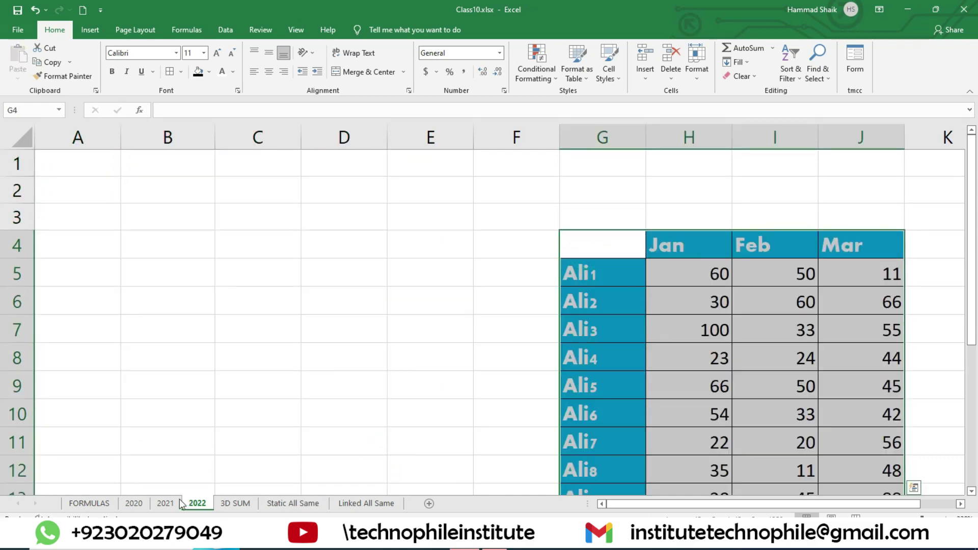
Step: Move the 2021 Jan–Mar table to start at E10
click(166, 503)
drag(92, 173, 357, 446)
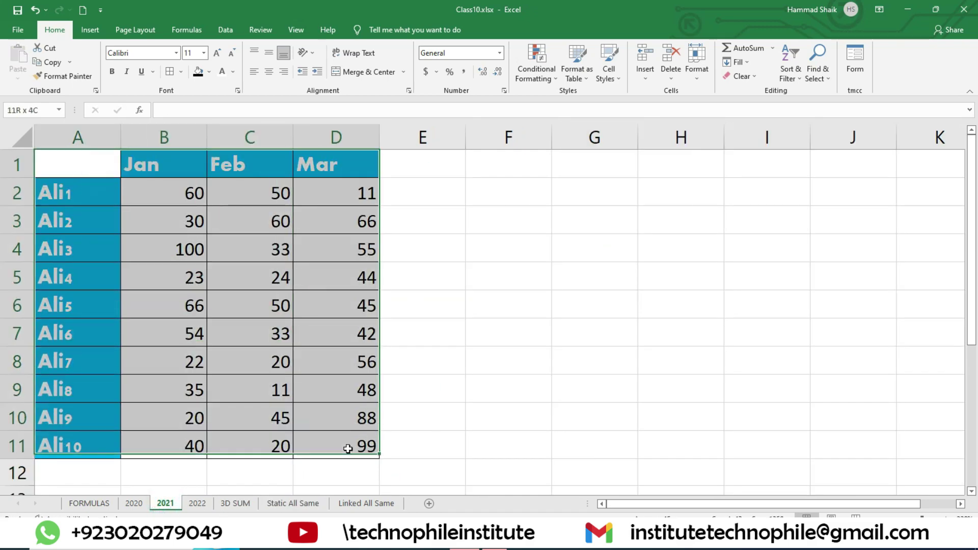
key(ctrl+x)
click(461, 415)
key(ctrl+v)
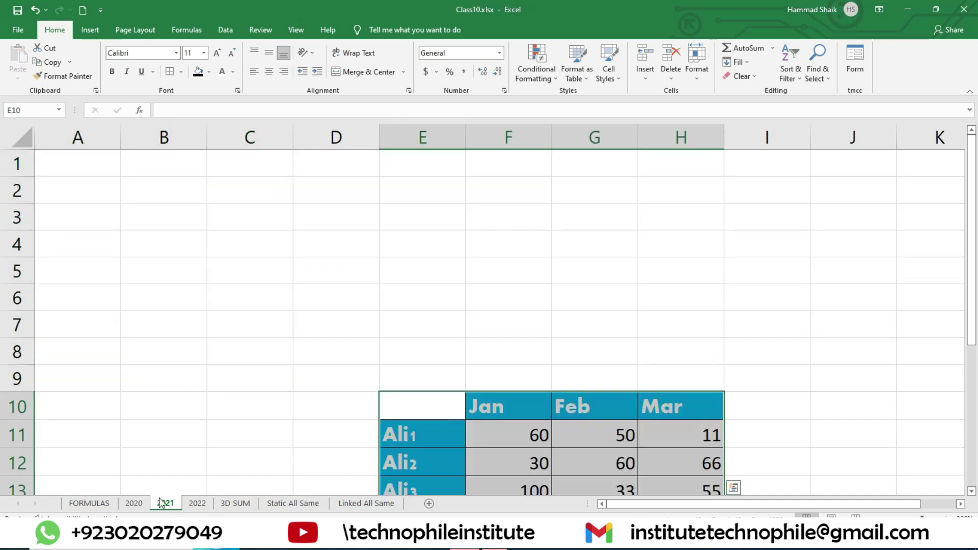
Step: Move the 2020 Jan–Mar table to start at J1
click(134, 503)
mouse_move(88, 162)
mouse_down()
mouse_move(313, 388)
mouse_move(343, 434)
mouse_up()
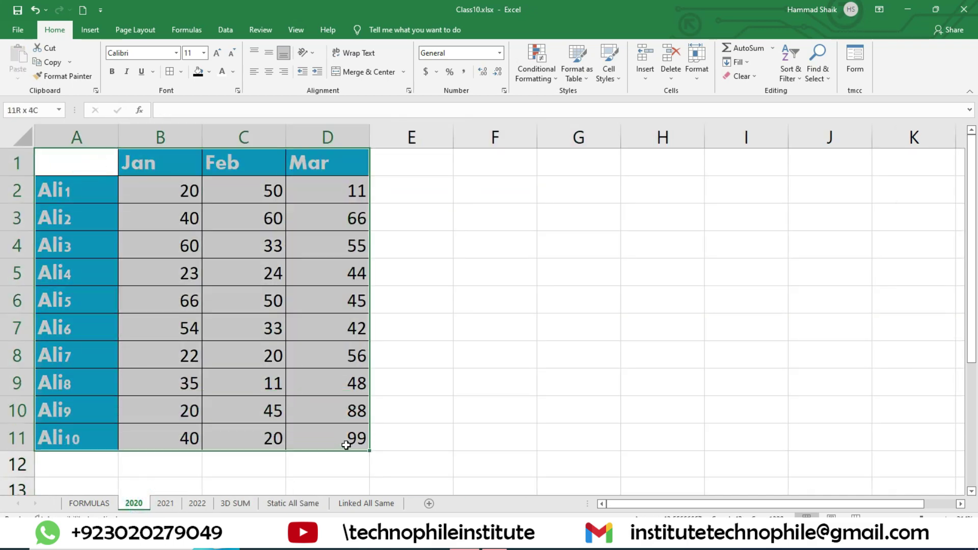
key(ctrl+x)
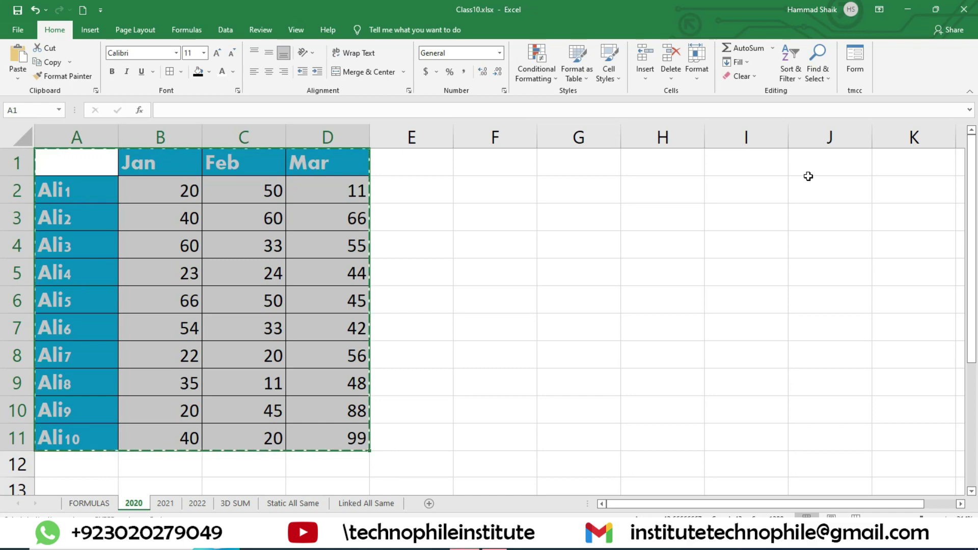
click(809, 162)
key(ctrl+v)
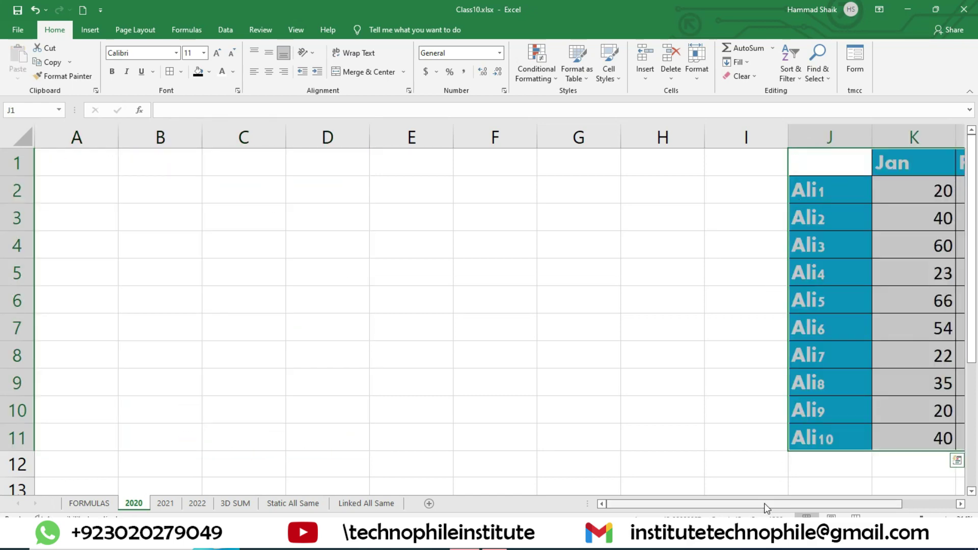
drag(764, 503, 817, 503)
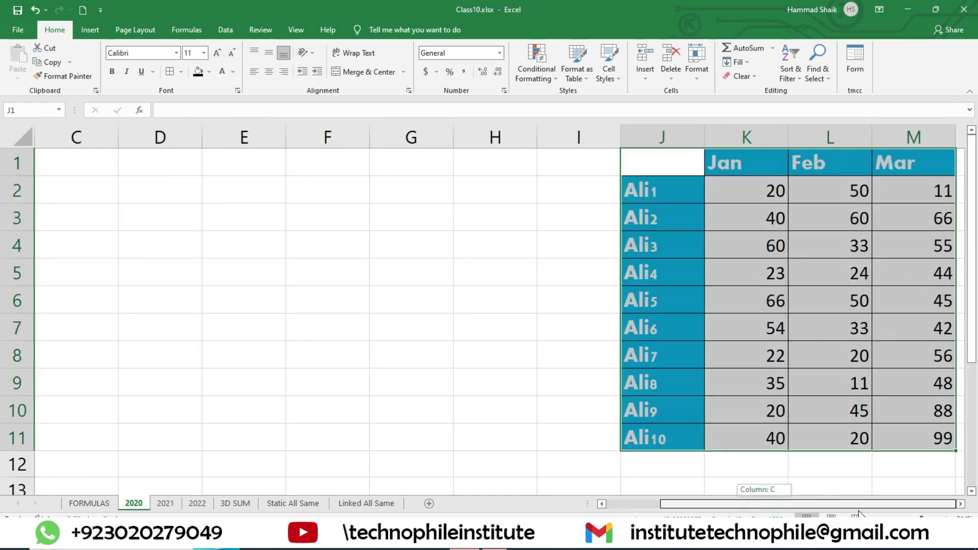
Step: Compare the zeroed 3D SUM totals in B2:D11 with the moved 2020, 2021 and 2022 tables
click(236, 505)
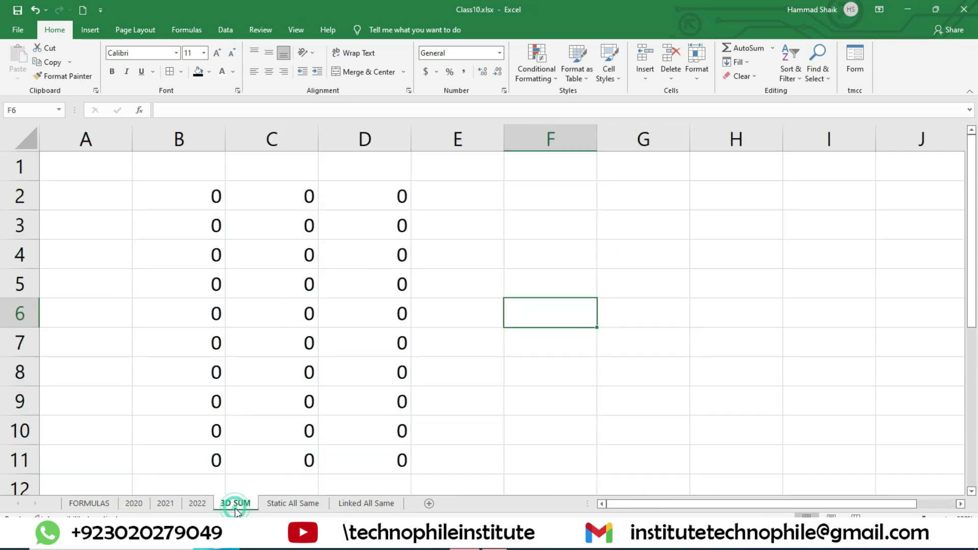
mouse_move(214, 192)
mouse_down()
mouse_move(338, 364)
mouse_move(385, 460)
mouse_up()
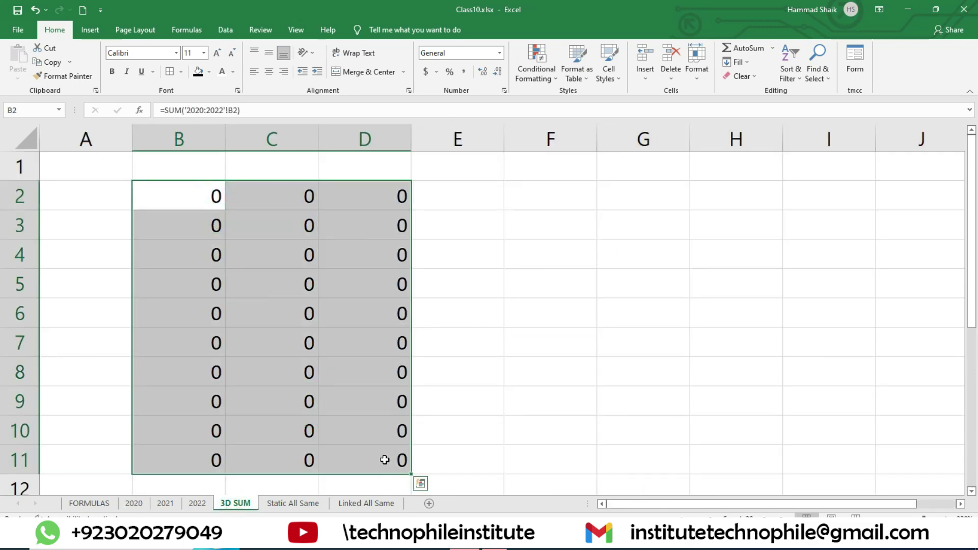
click(139, 504)
click(197, 503)
click(165, 504)
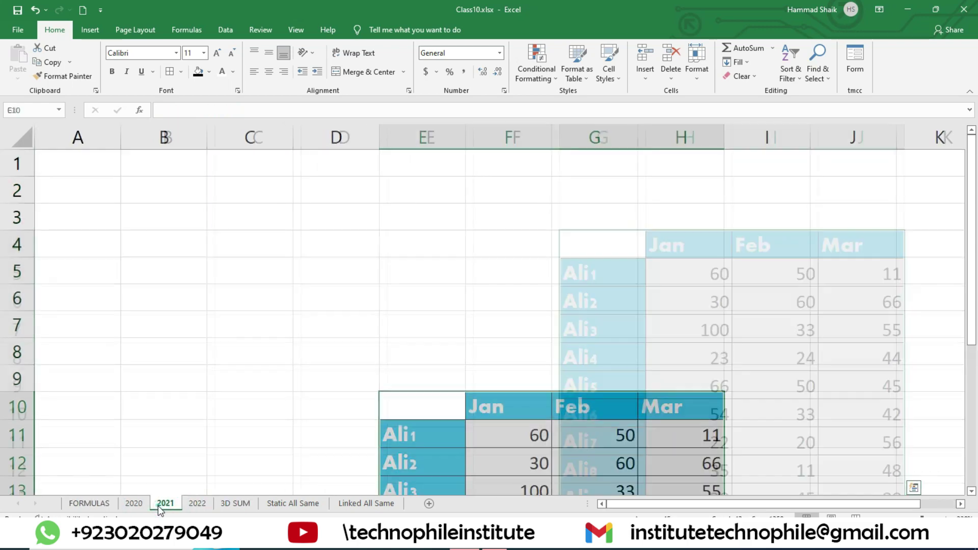
click(134, 504)
click(198, 503)
click(219, 504)
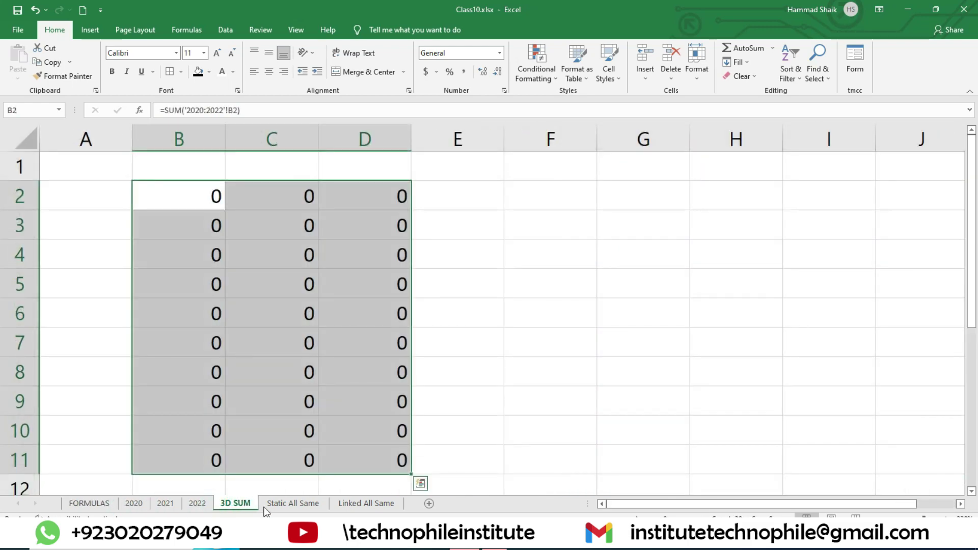
click(197, 503)
click(135, 503)
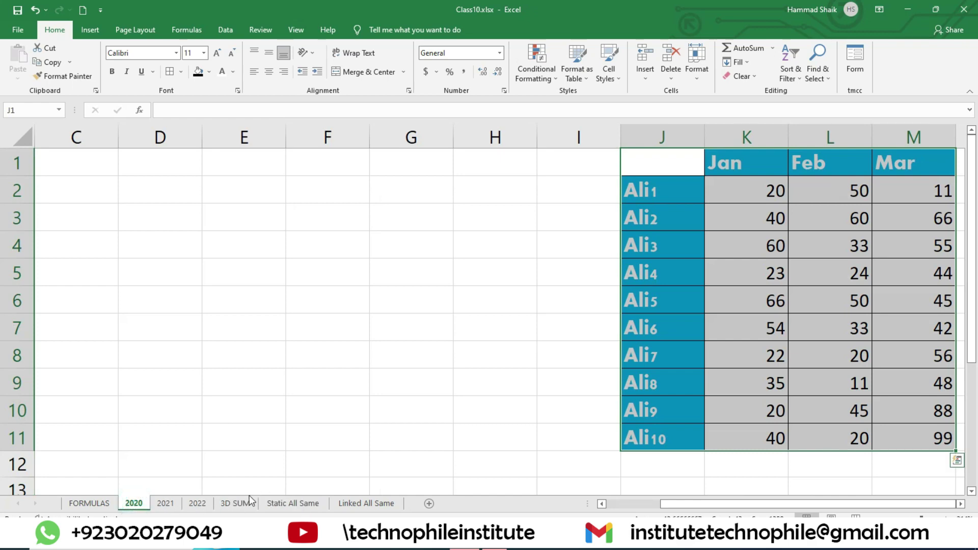
Step: On the Static All Same sheet, select A1 and bring up the Data tools
click(282, 509)
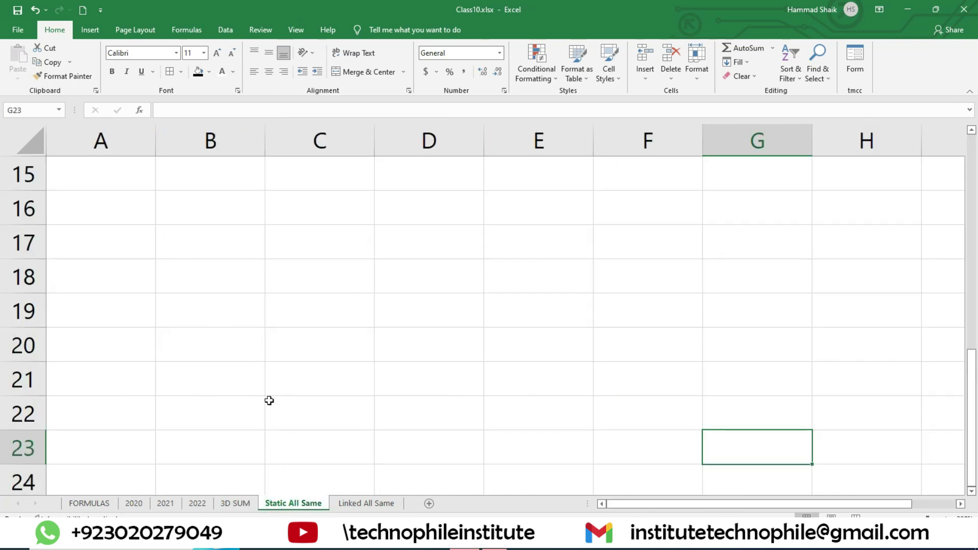
click(134, 175)
scroll(156, 290, up, 5)
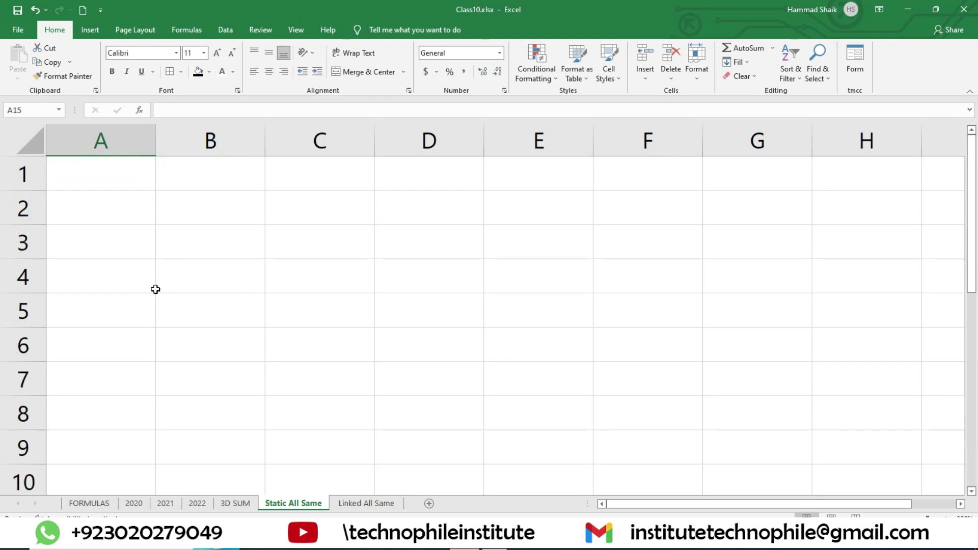
click(126, 170)
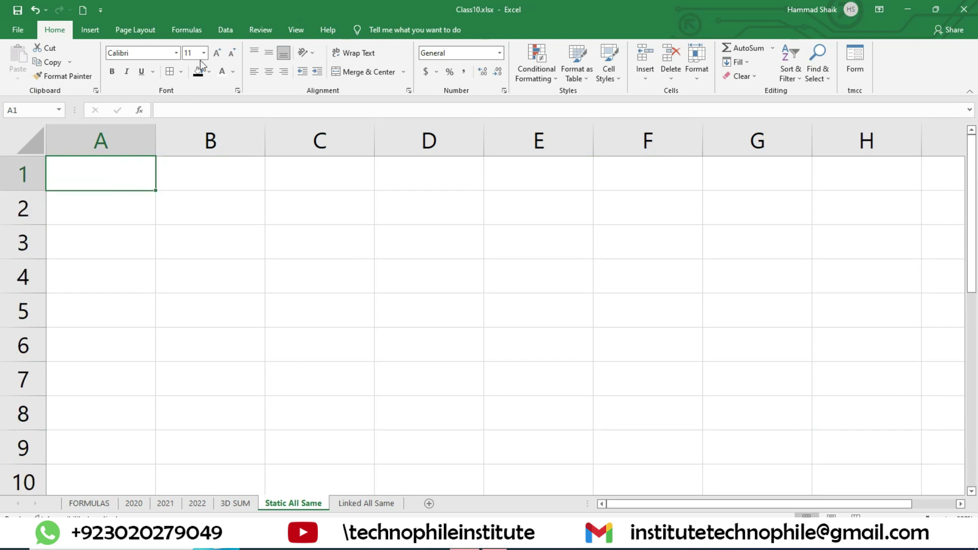
click(232, 33)
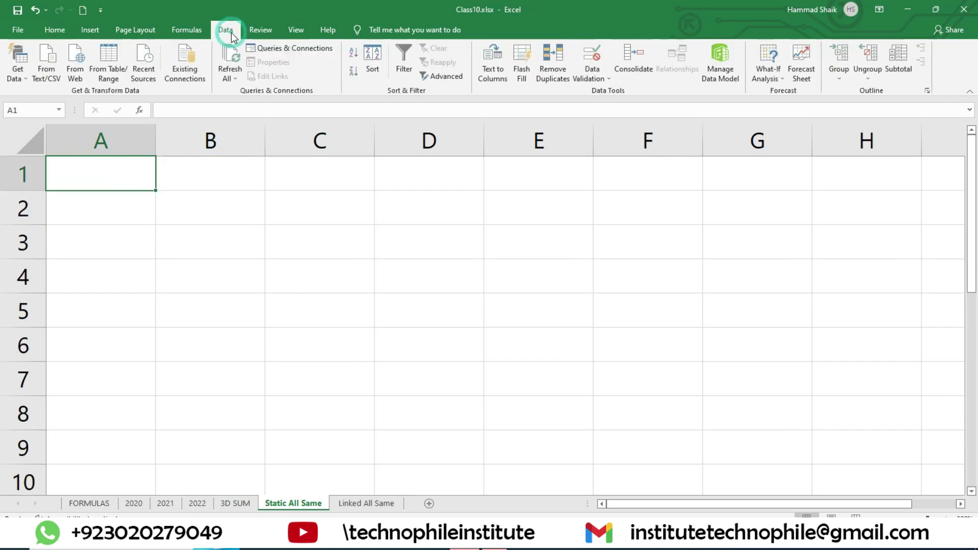
Step: Open Consolidate with the Sum function and add the 2020 range J1:M11
click(640, 60)
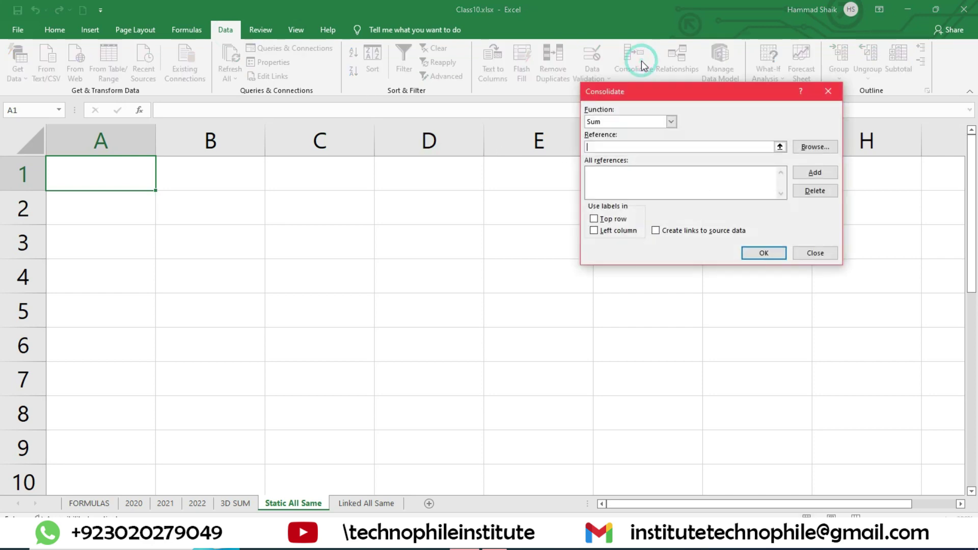
drag(655, 91, 441, 207)
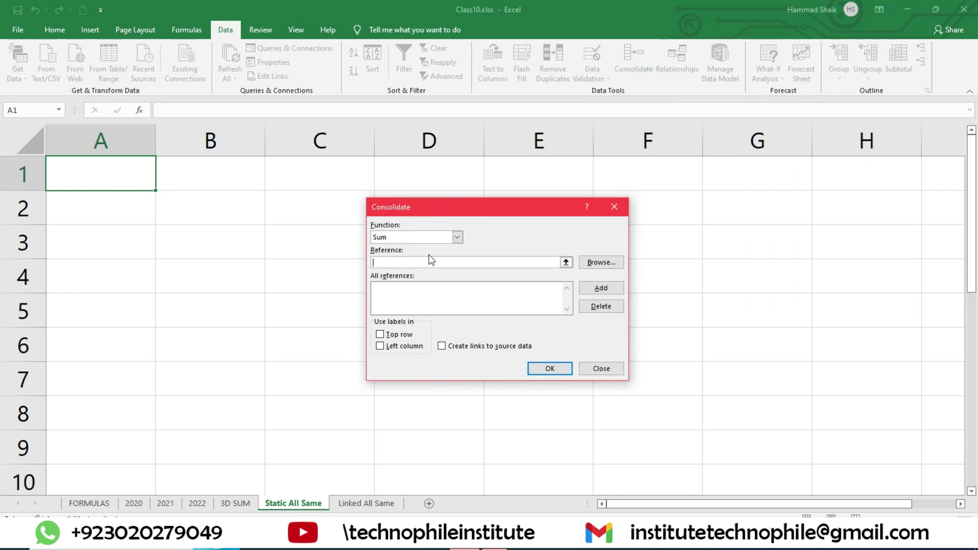
click(457, 237)
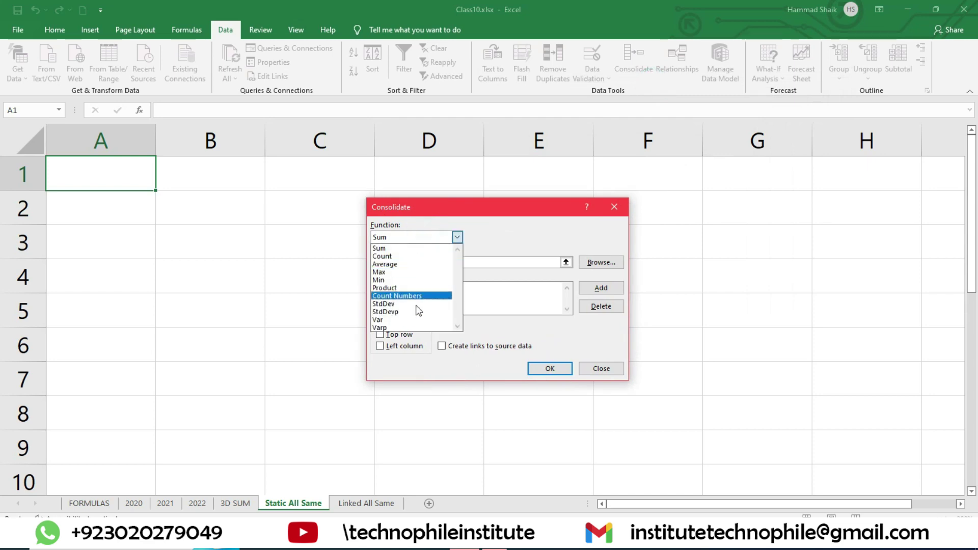
click(382, 249)
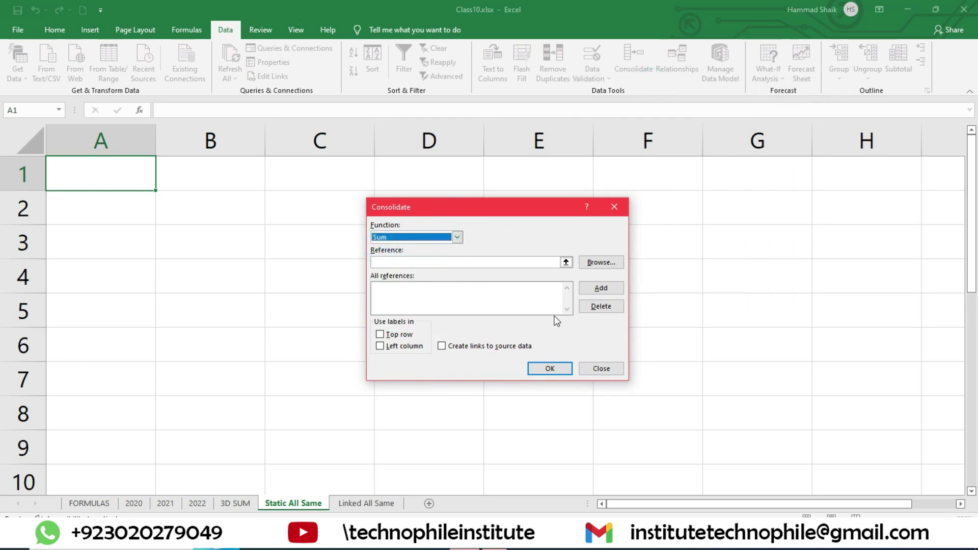
click(400, 260)
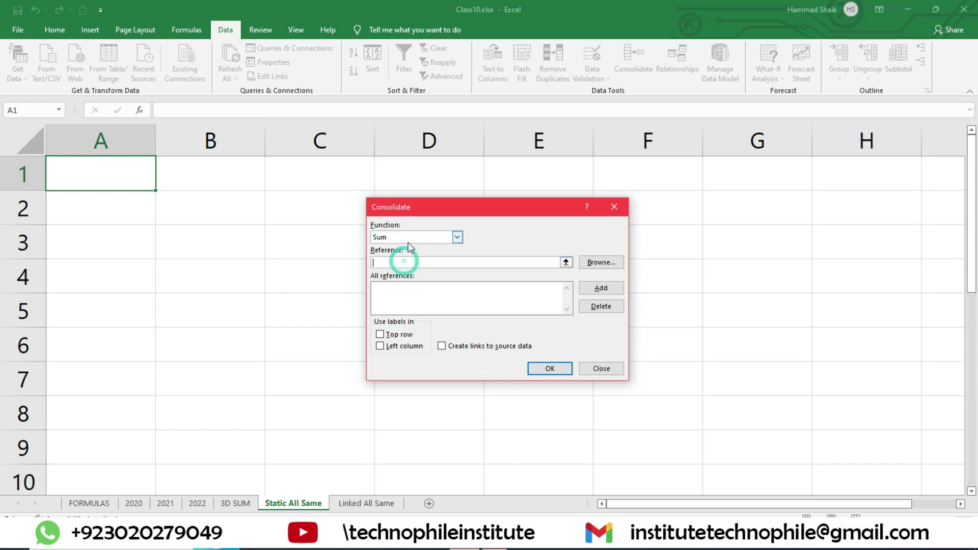
click(134, 504)
drag(667, 170, 678, 434)
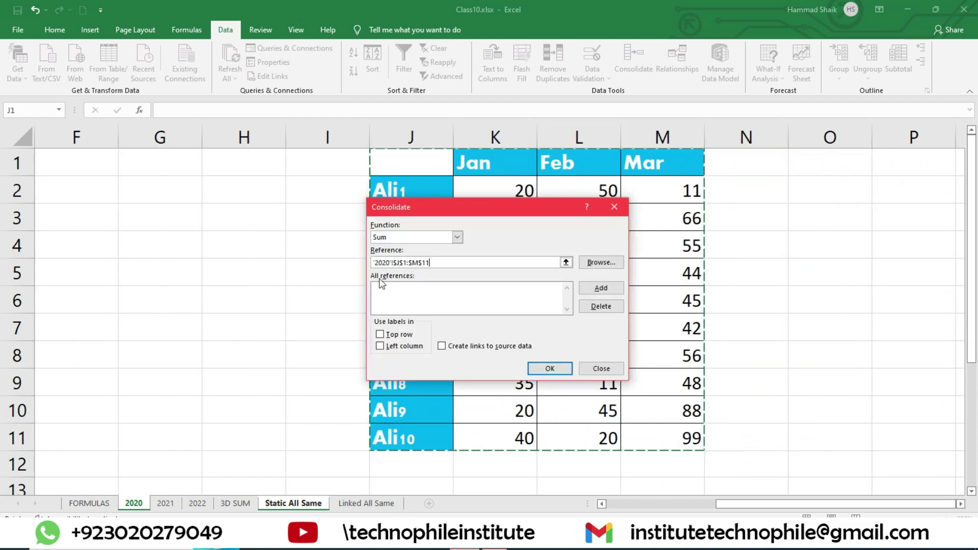
click(601, 289)
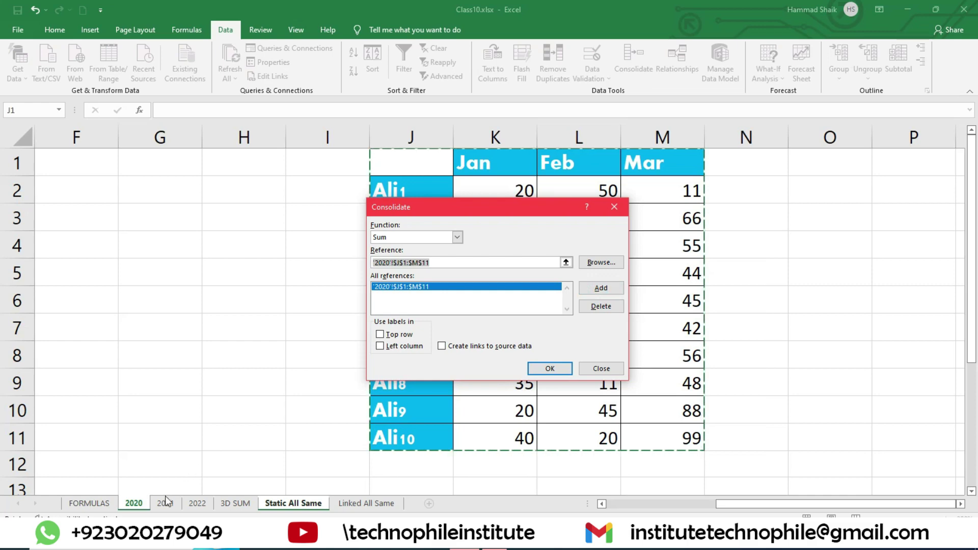
Step: Add the 2021 range E10:H20 to the consolidation list
click(166, 504)
drag(499, 202, 365, 133)
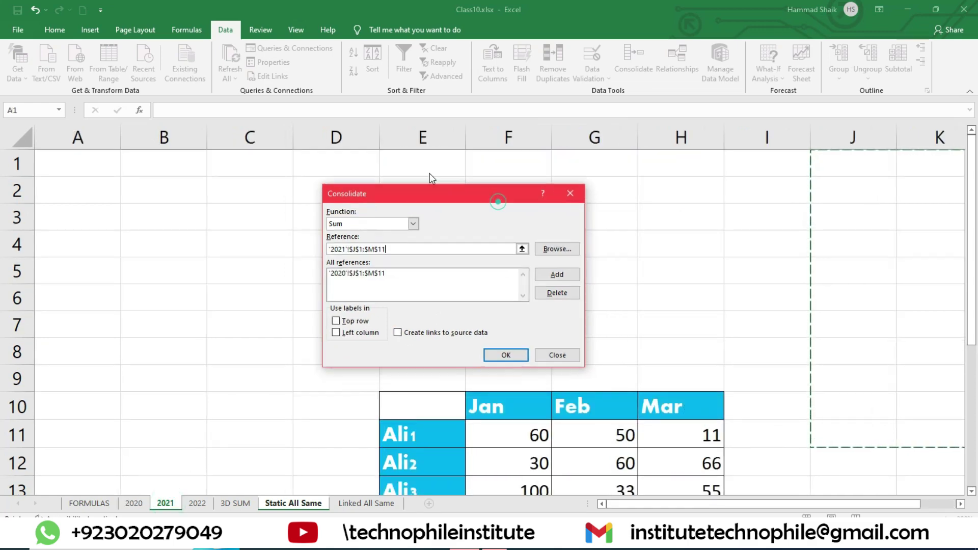
click(399, 191)
scroll(618, 321, down, 2)
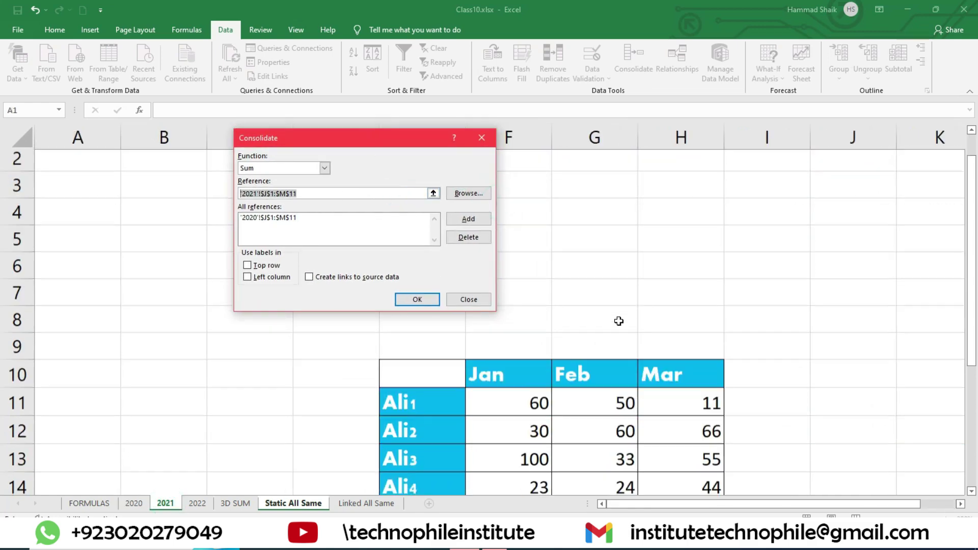
scroll(519, 352, up, 2)
mouse_move(438, 408)
mouse_down()
mouse_move(683, 515)
mouse_move(685, 446)
mouse_up()
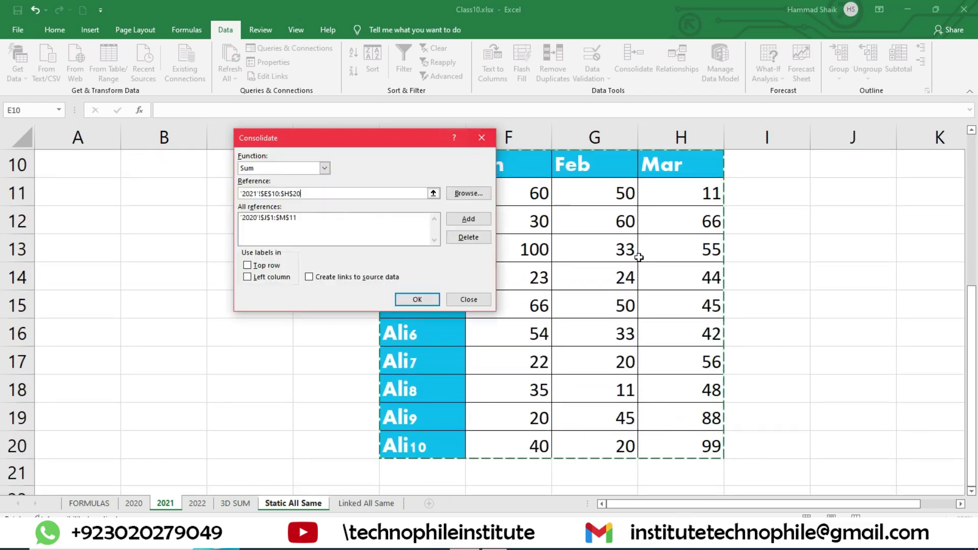
click(466, 219)
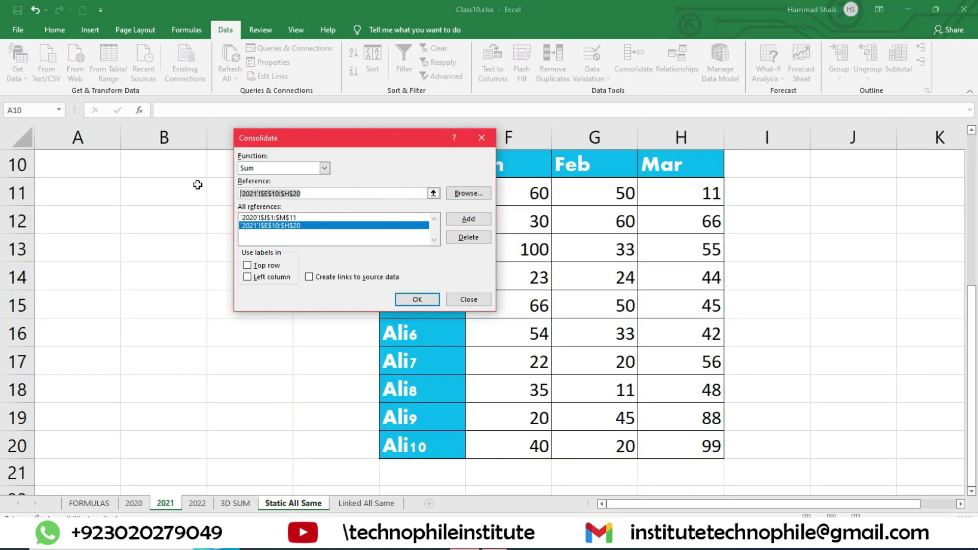
Step: Add the 2022 range G4:J14, then go back to Static All Same
click(198, 505)
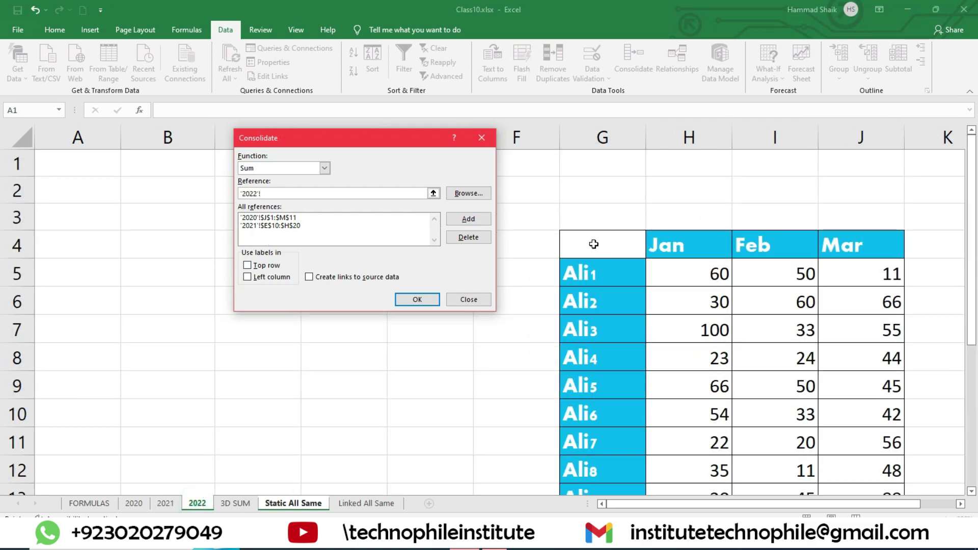
drag(594, 244, 857, 447)
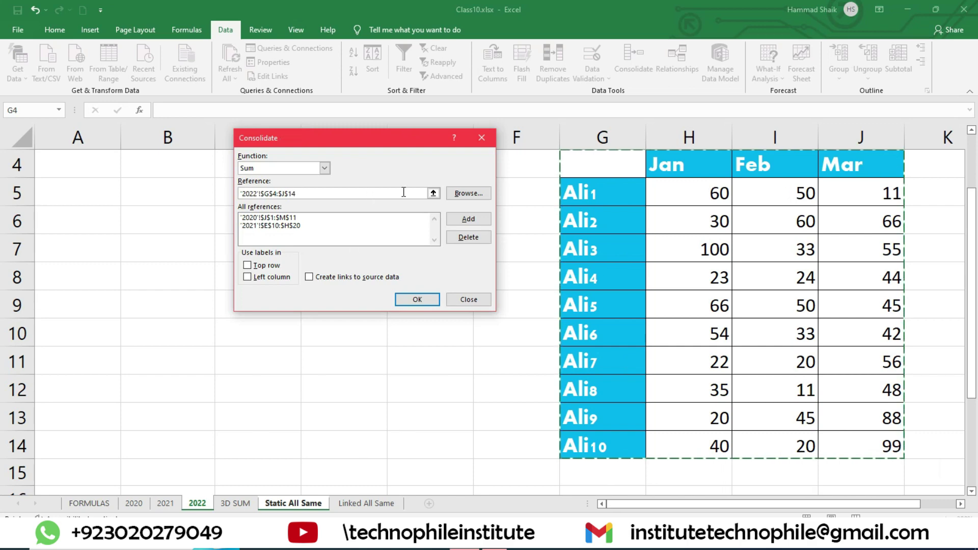
click(468, 219)
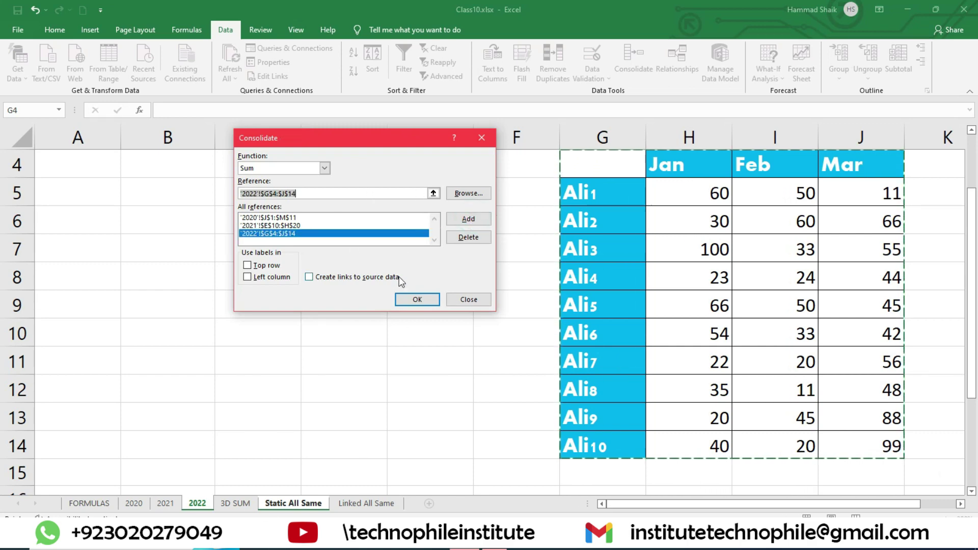
click(296, 505)
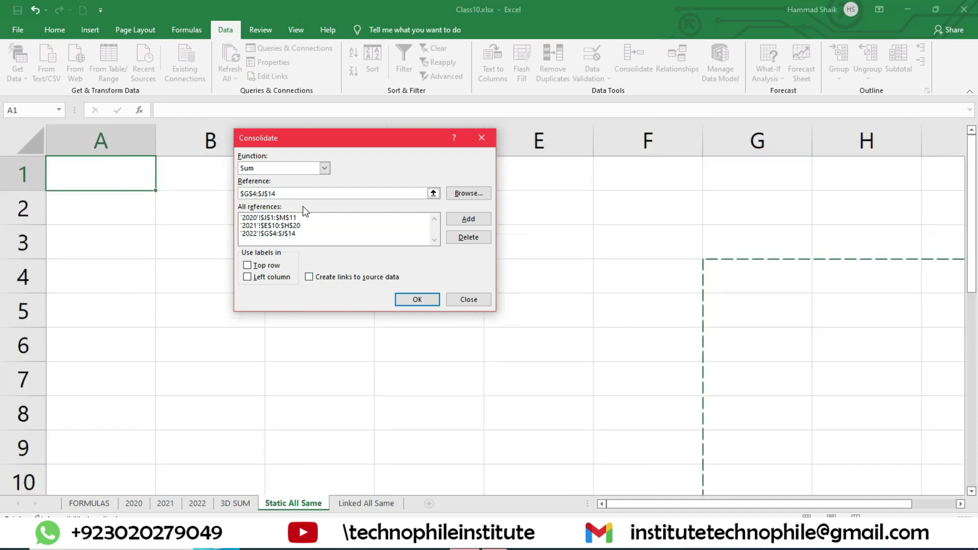
Step: Clear the leftover text from the Consolidate Reference box
double_click(293, 193)
key(BackSpace)
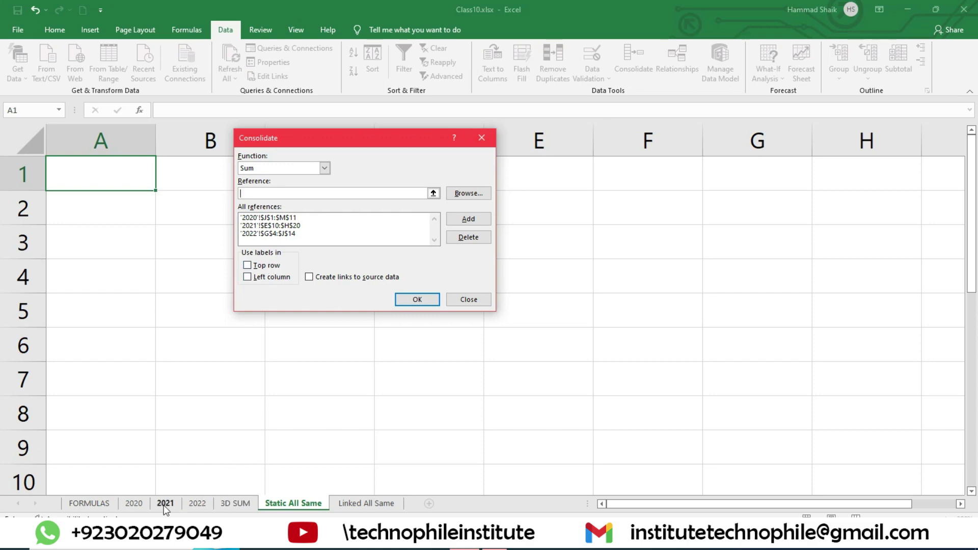
click(134, 504)
drag(367, 138, 253, 138)
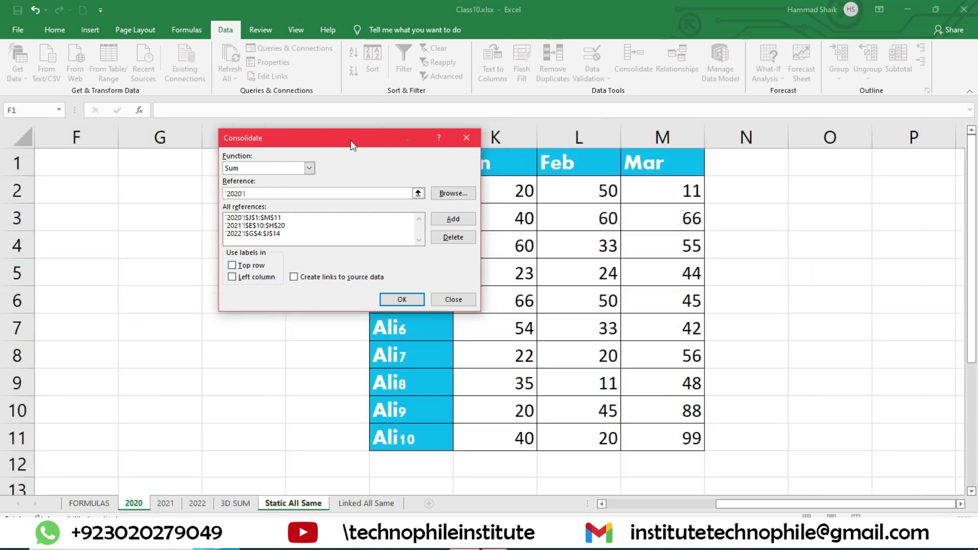
drag(410, 162, 653, 440)
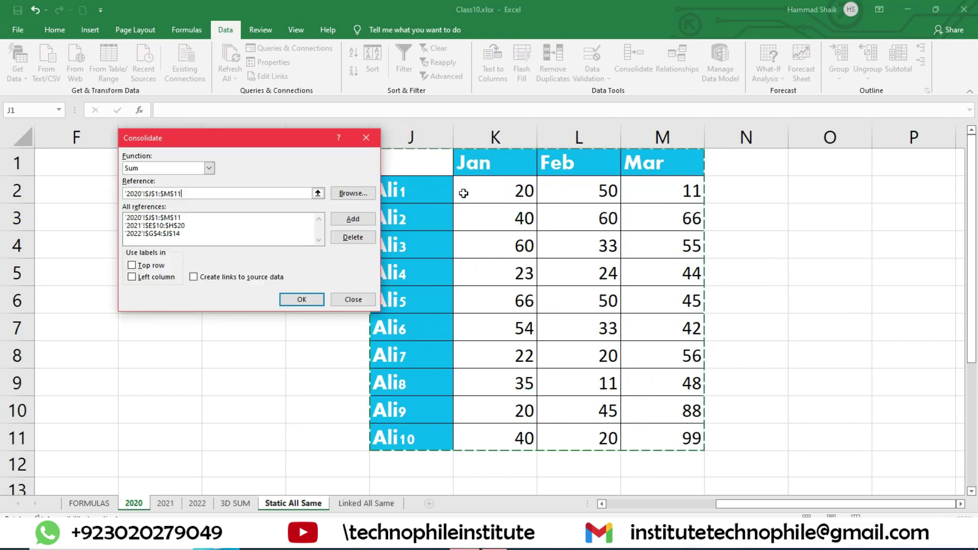
drag(213, 194, 92, 197)
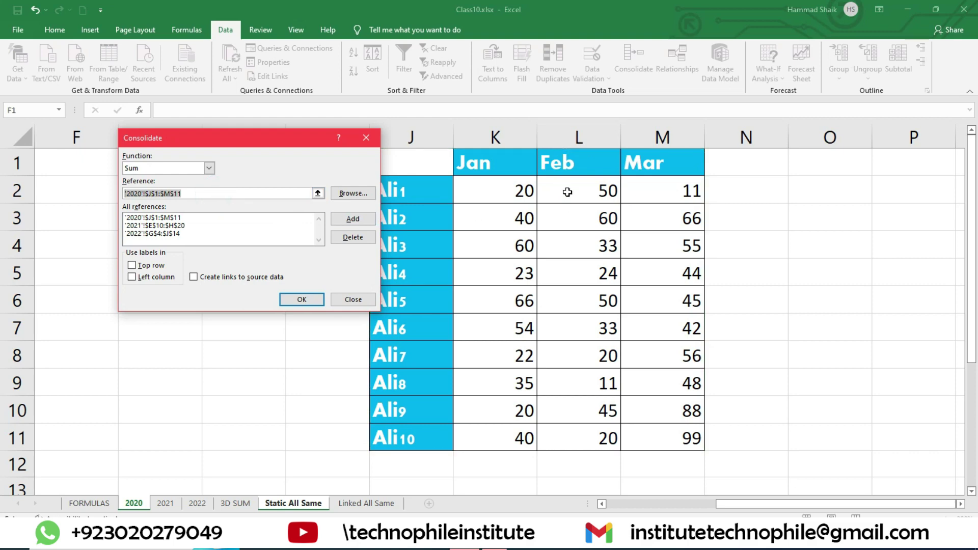
key(Delete)
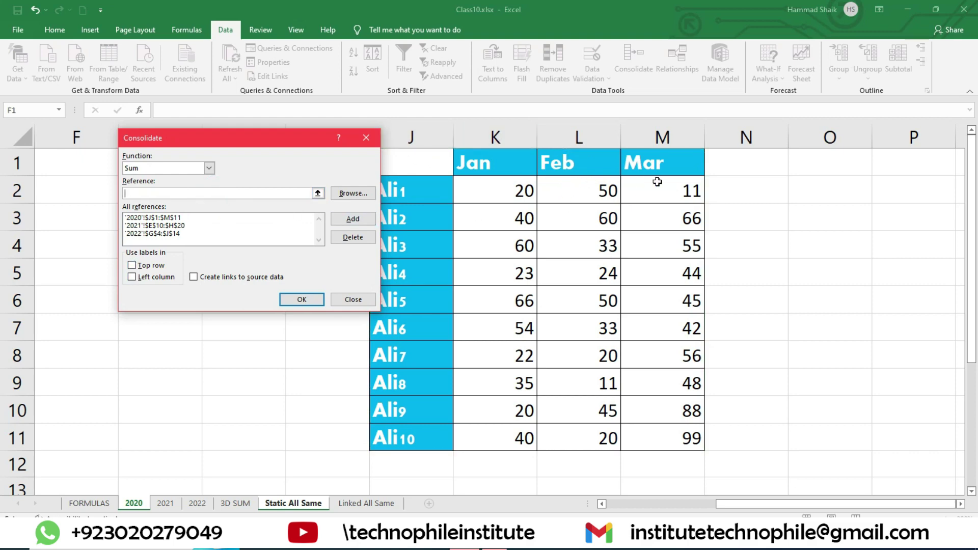
Step: Use top row and left column labels and run the consolidation
click(143, 266)
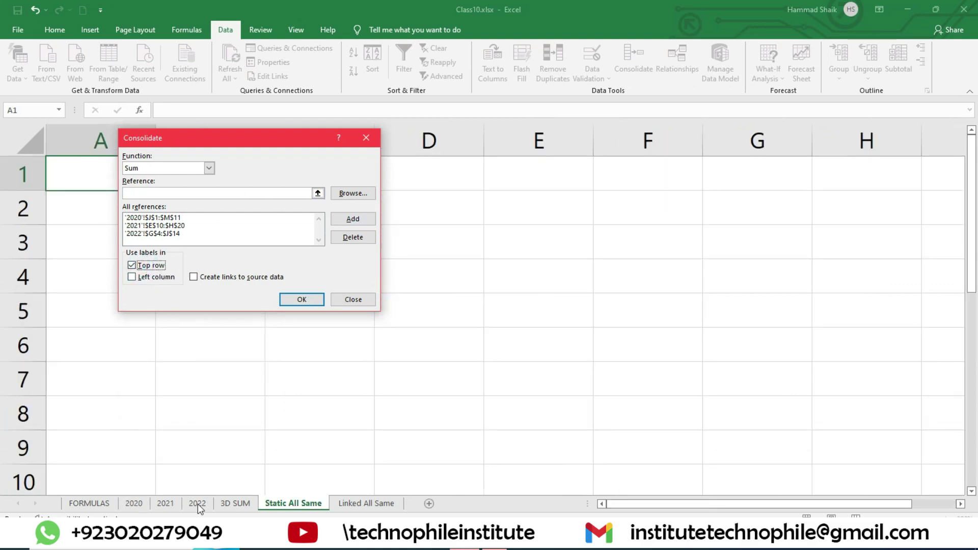
click(162, 277)
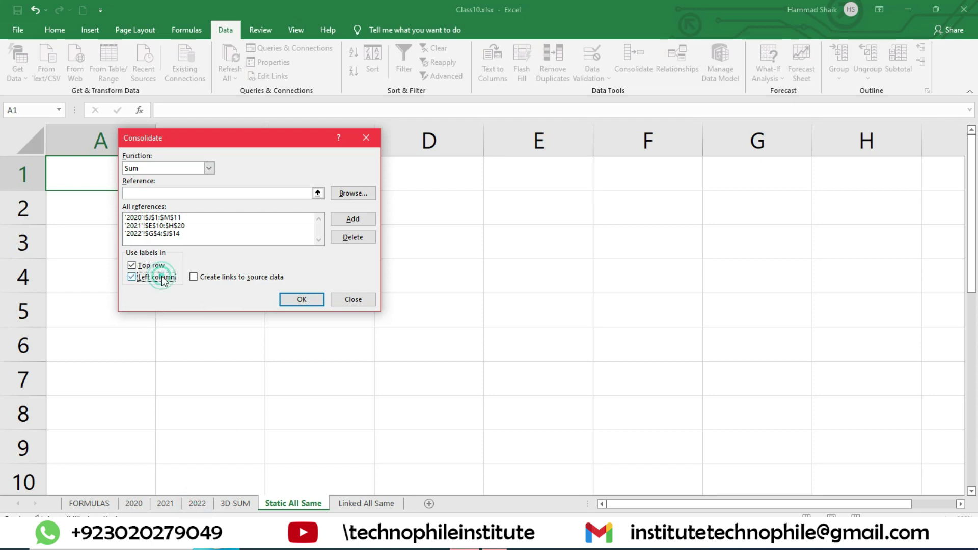
click(299, 300)
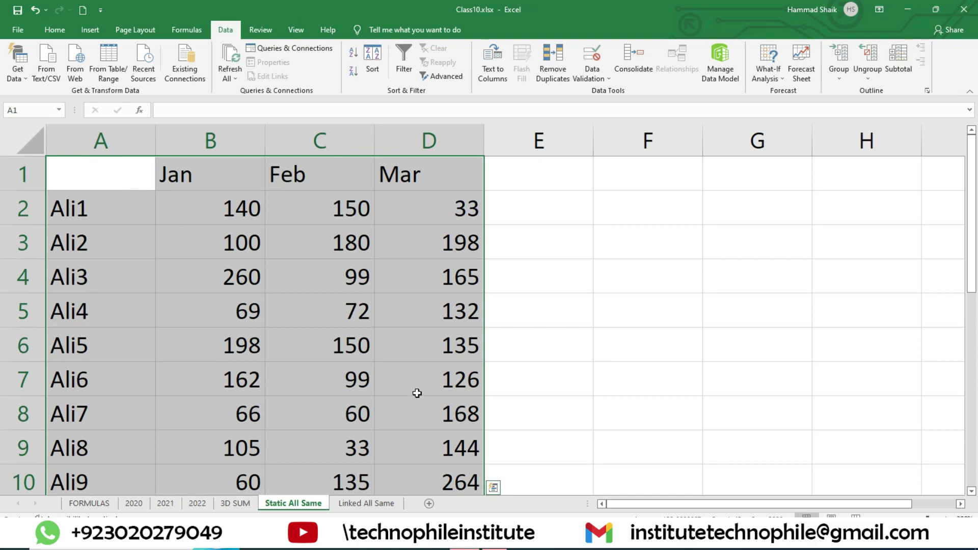
Step: Check Static All Same totals such as B3 against the 2020, 2021 and 2022 tables
scroll(463, 407, down, 2)
scroll(464, 407, up, 2)
click(197, 504)
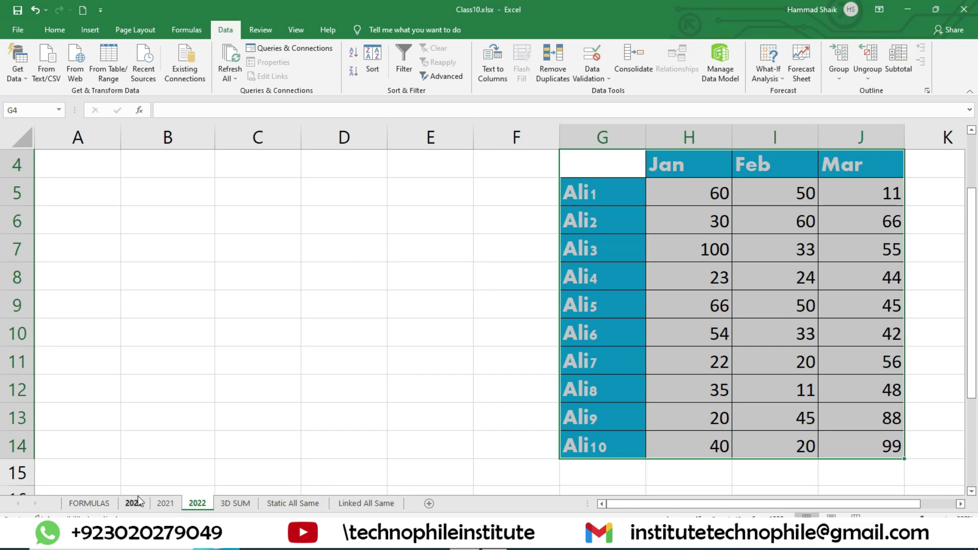
click(293, 503)
click(209, 241)
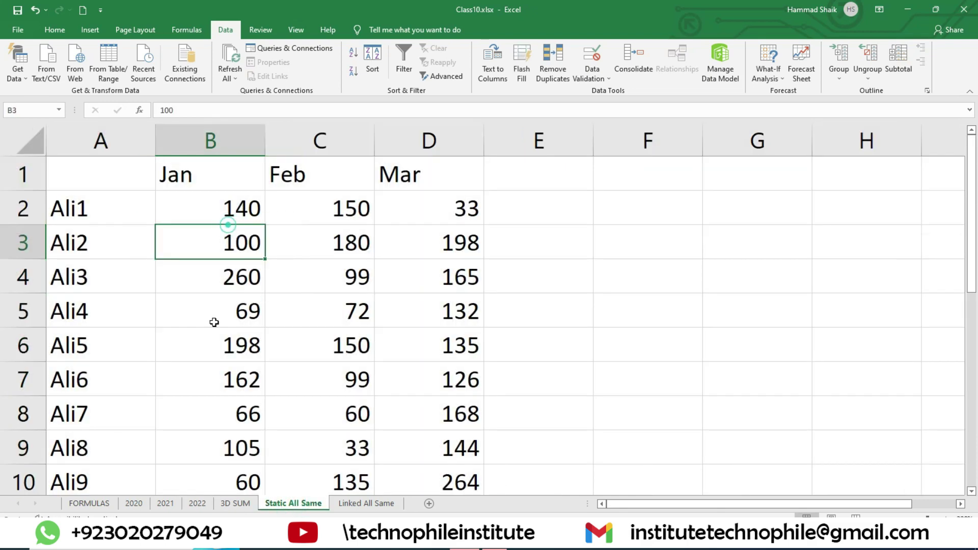
click(135, 504)
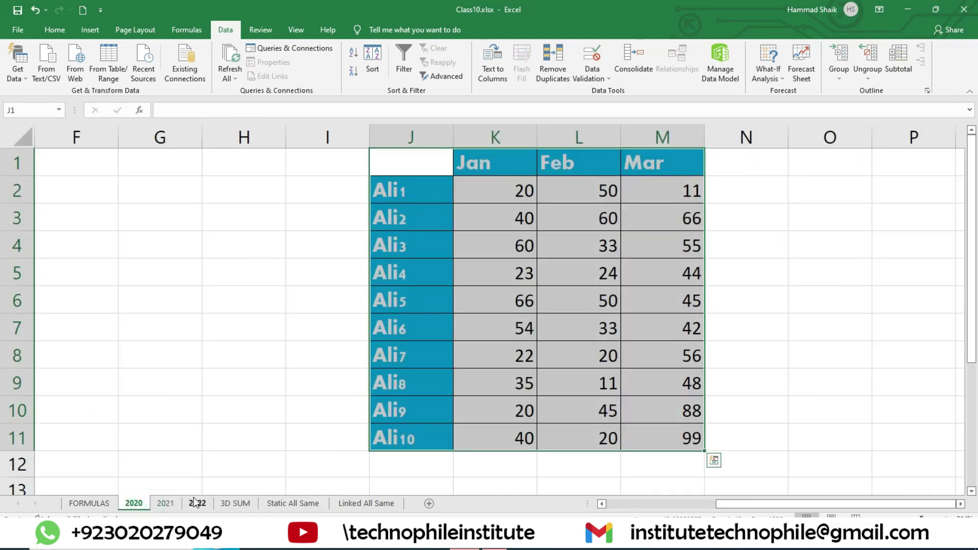
click(153, 502)
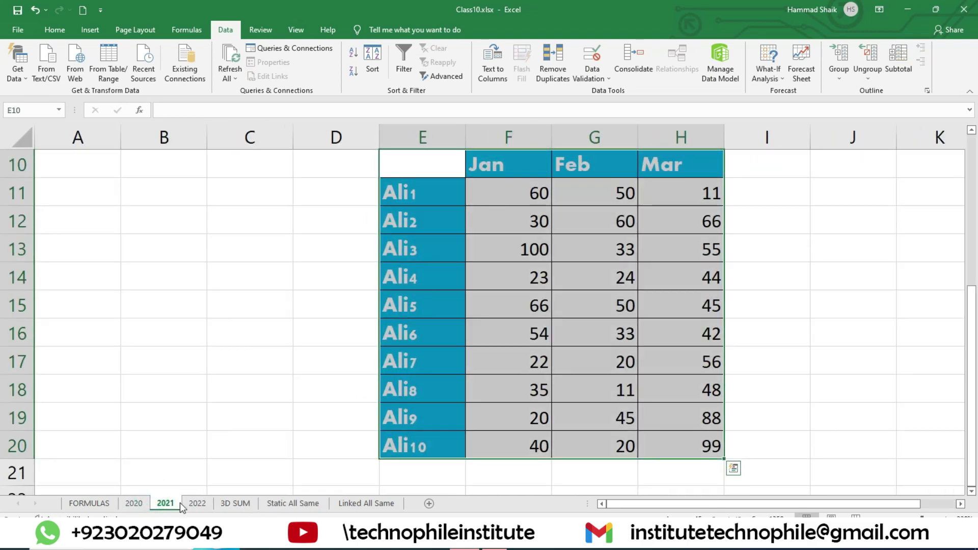
click(198, 504)
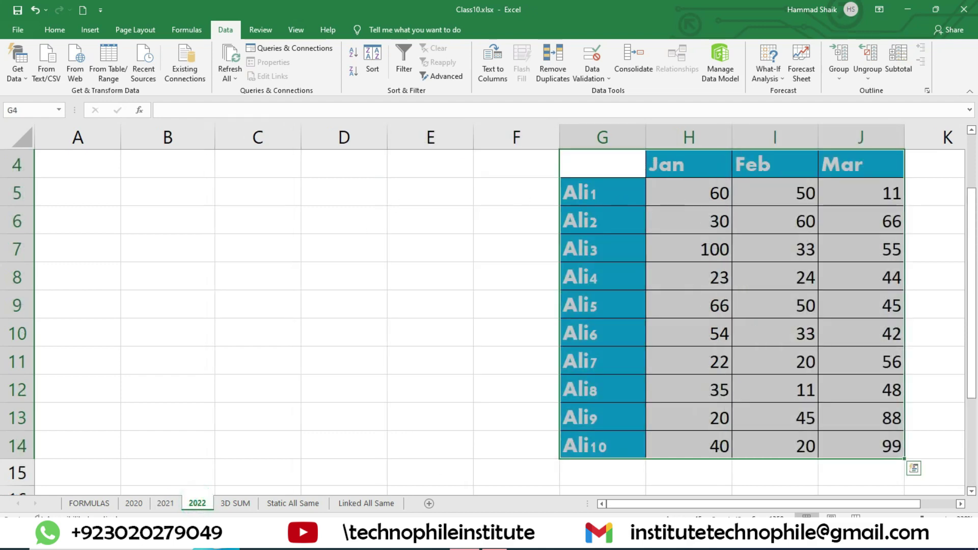
Step: On the 2021 sheet, change Ali1's January value in F11 from 60 to 10
click(293, 504)
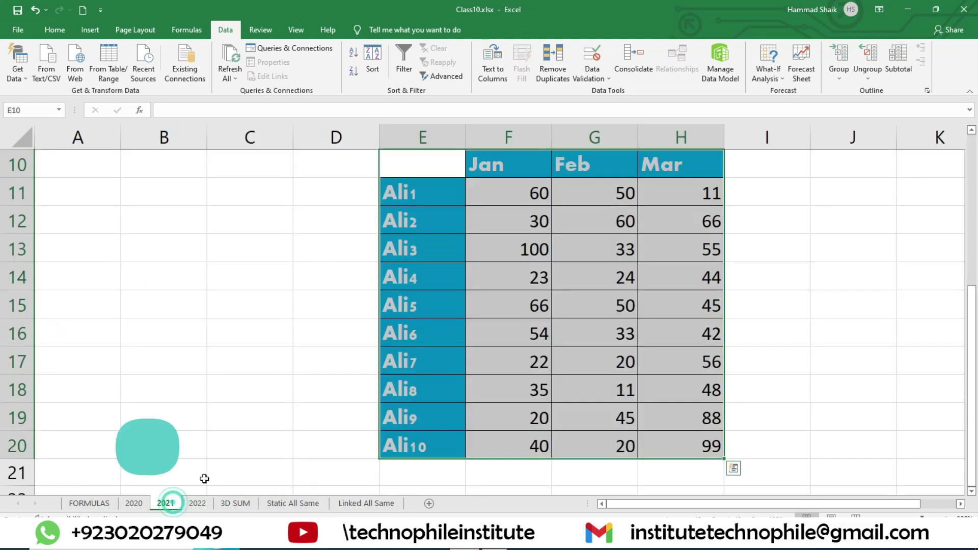
click(165, 504)
click(536, 207)
click(536, 195)
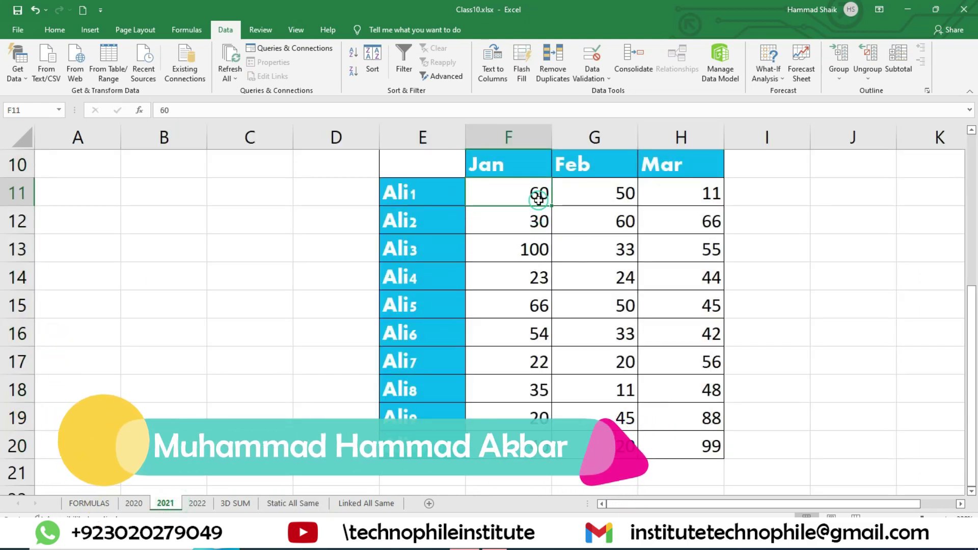
text(10)
key(Return)
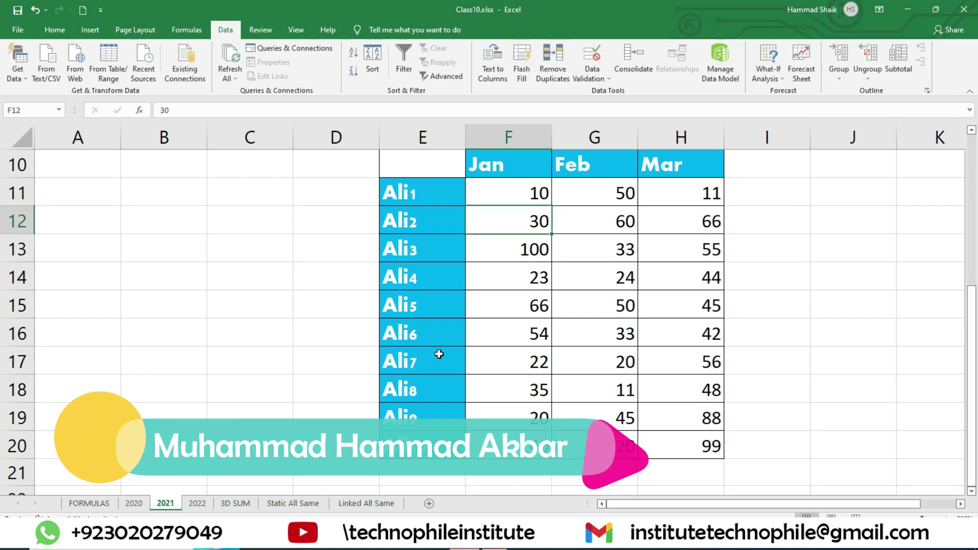
Step: Confirm that B2 on Static All Same is unchanged, then go to the Linked All Same sheet
click(293, 503)
click(242, 206)
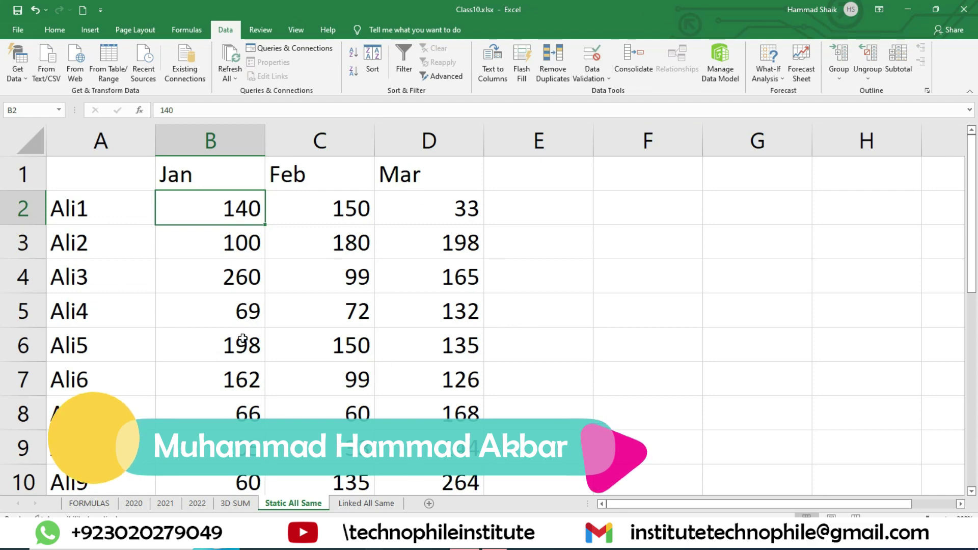
click(385, 505)
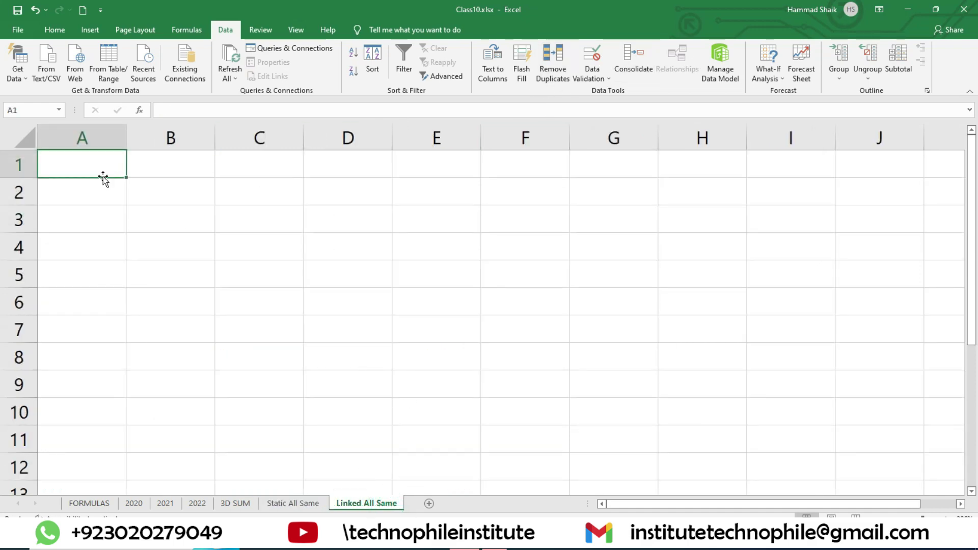
Step: In Consolidate, add the 2020 range J1:M11 as the first source
click(634, 61)
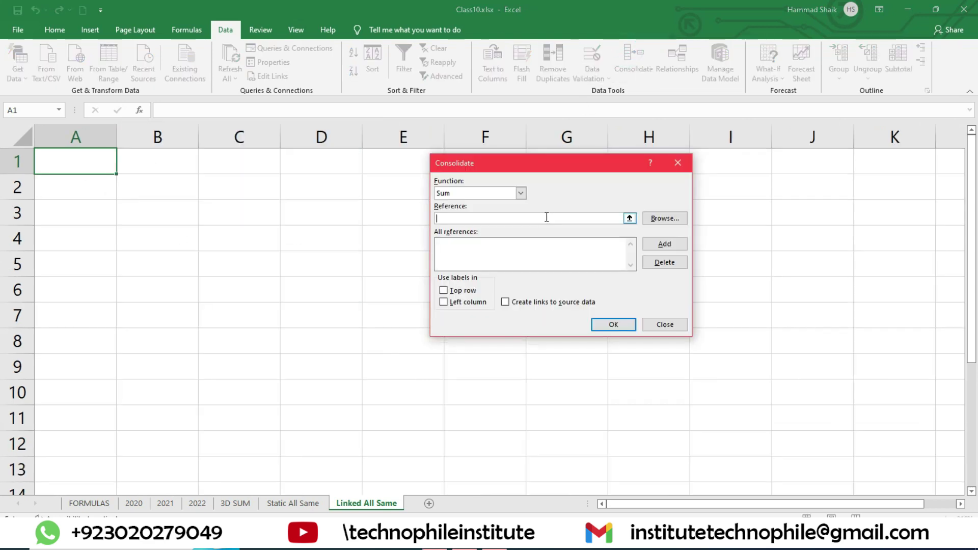
click(546, 217)
click(134, 503)
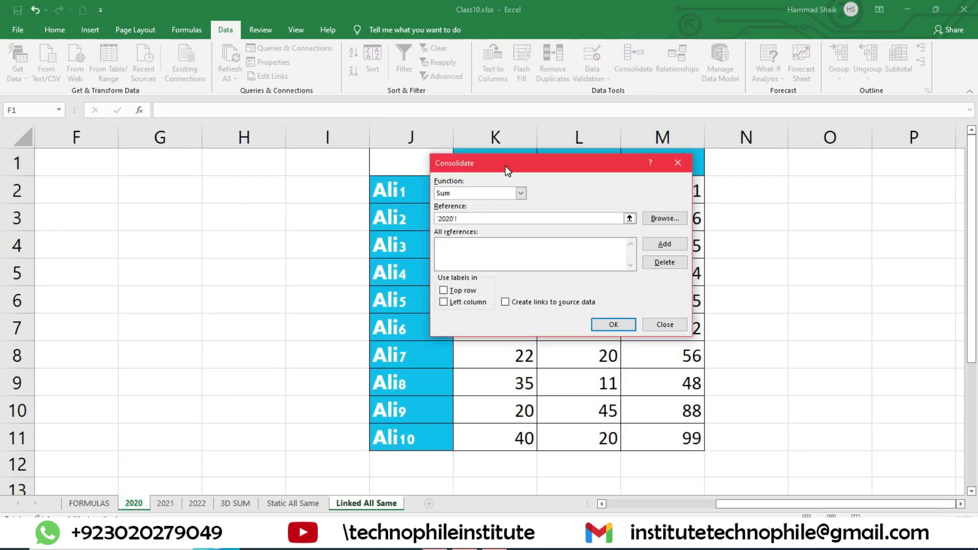
drag(507, 171, 166, 146)
drag(413, 163, 671, 439)
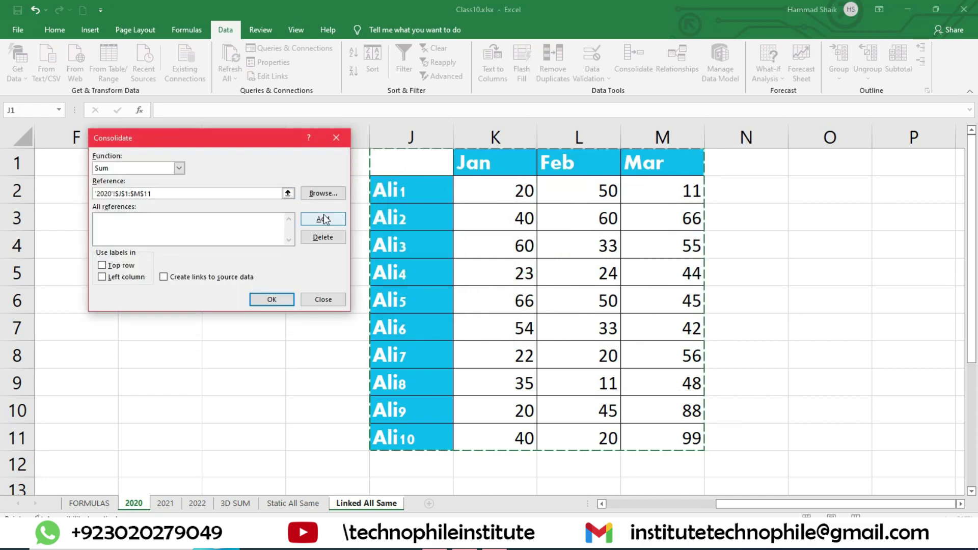
click(323, 218)
Step: Add the 2021 range E10:H20 and the 2022 range G4:J14 as sources
click(166, 504)
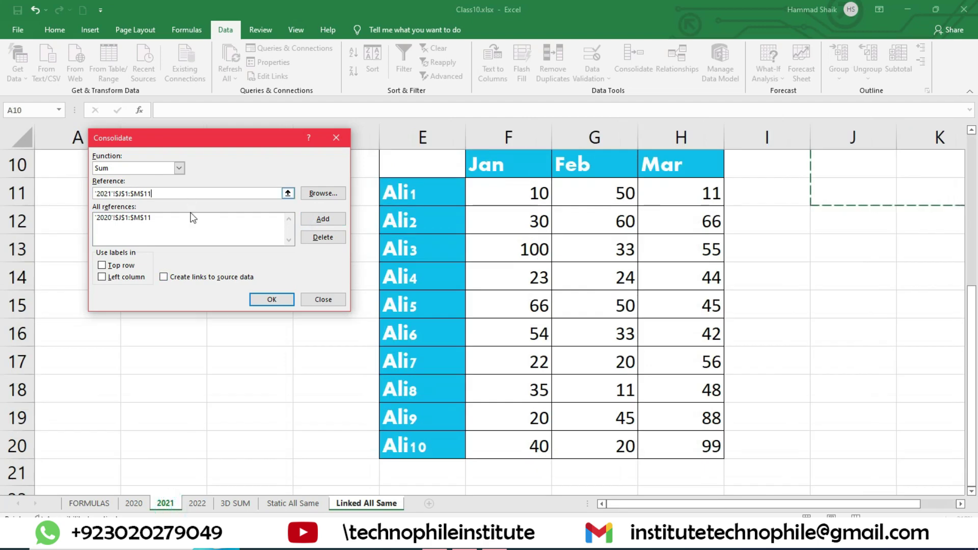
drag(422, 164, 683, 448)
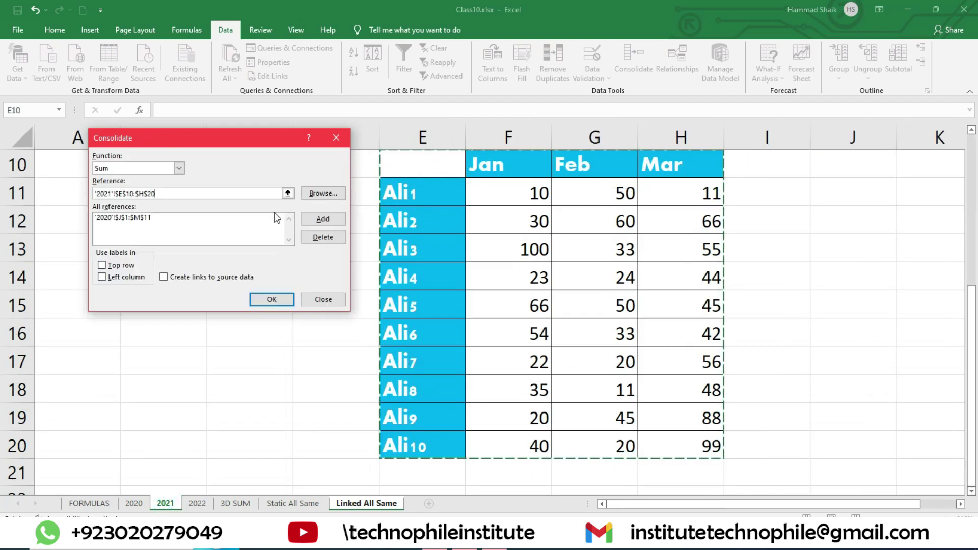
click(324, 218)
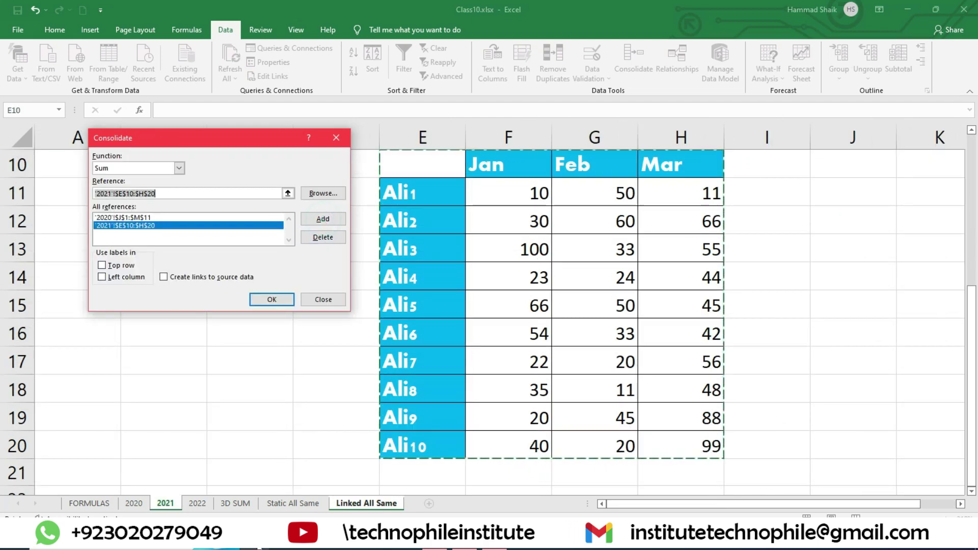
click(198, 504)
mouse_move(629, 168)
mouse_down()
mouse_move(850, 432)
mouse_move(850, 445)
mouse_up()
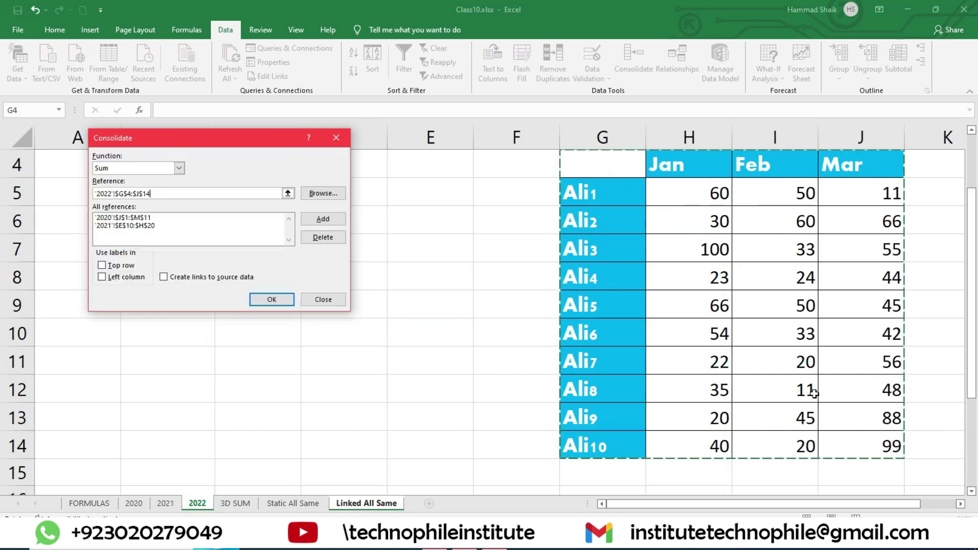
click(323, 219)
Step: Clear the reference box, then enable top-row labels and Create links to source data
click(194, 194)
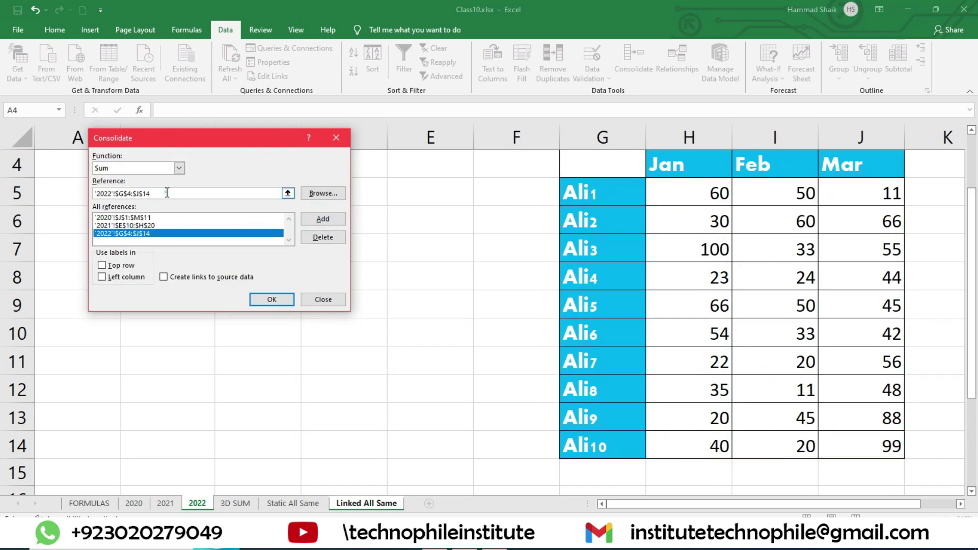
double_click(194, 193)
key(BackSpace)
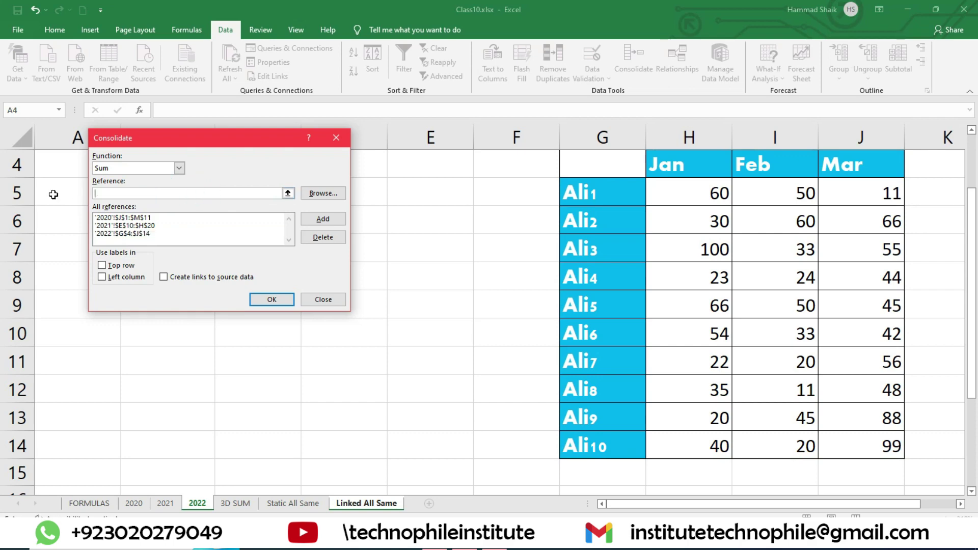
click(125, 234)
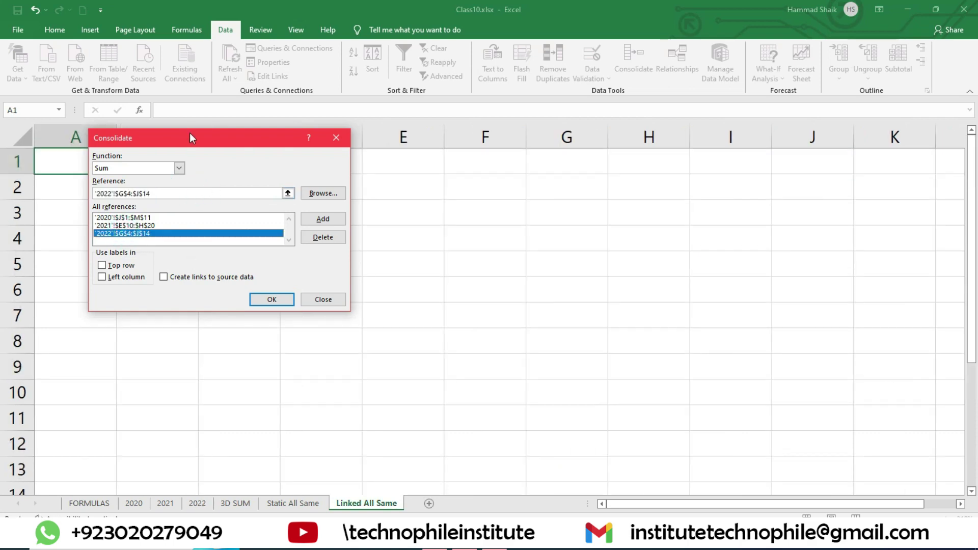
drag(190, 134, 463, 112)
click(384, 241)
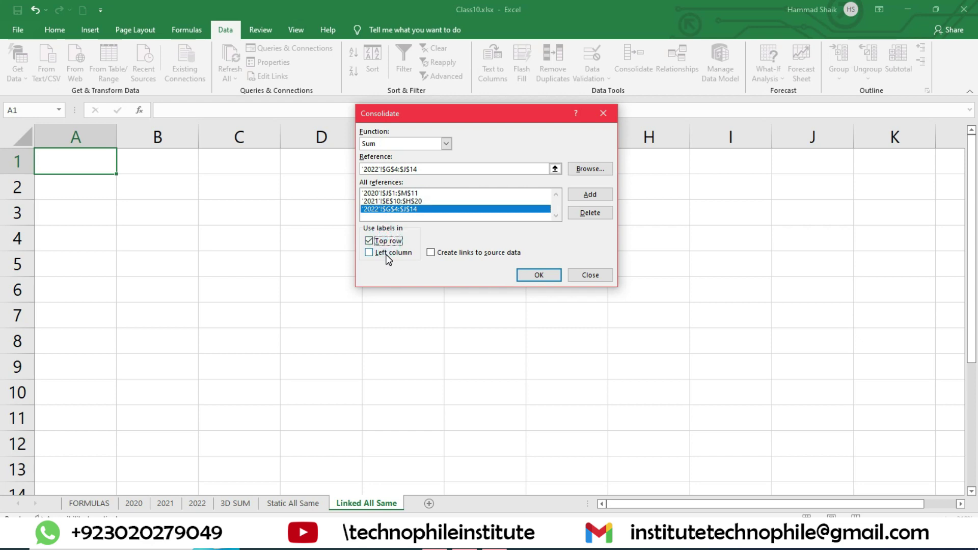
click(472, 254)
Step: Run the linked consolidation onto Linked All Same and compare it with Static All Same
click(541, 275)
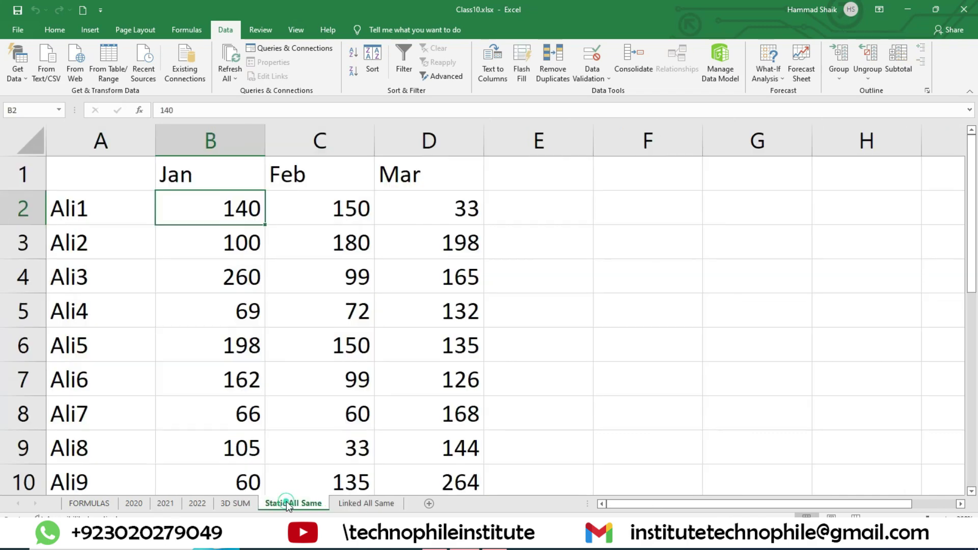
click(301, 504)
click(360, 505)
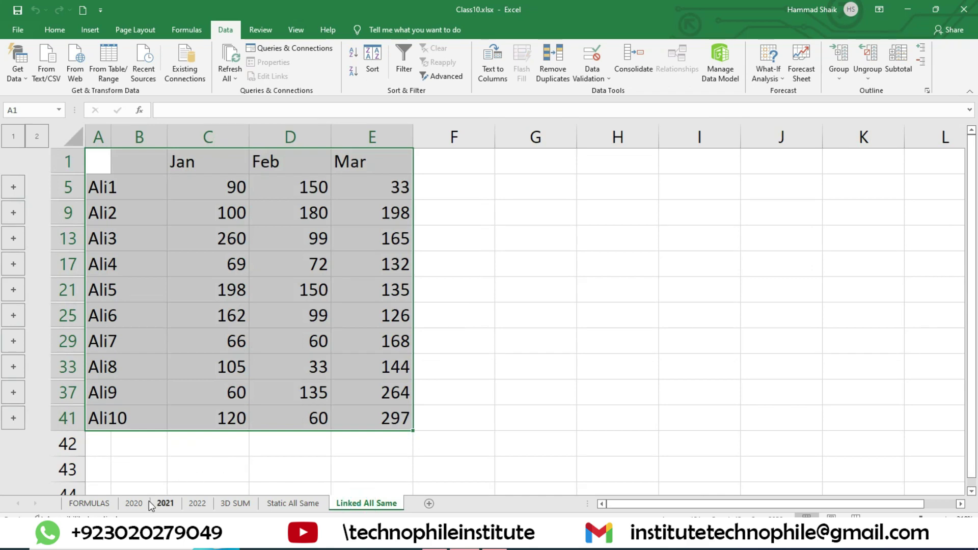
Step: Compare the linked totals with the 2020, 2021 and 2022 sheets, then inspect Ali1's January total in C5
click(134, 505)
click(526, 197)
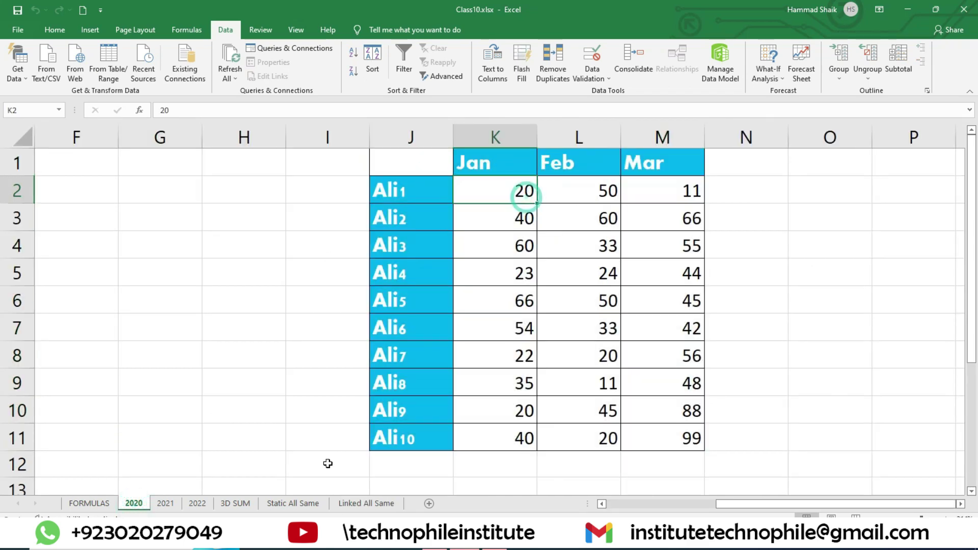
click(165, 503)
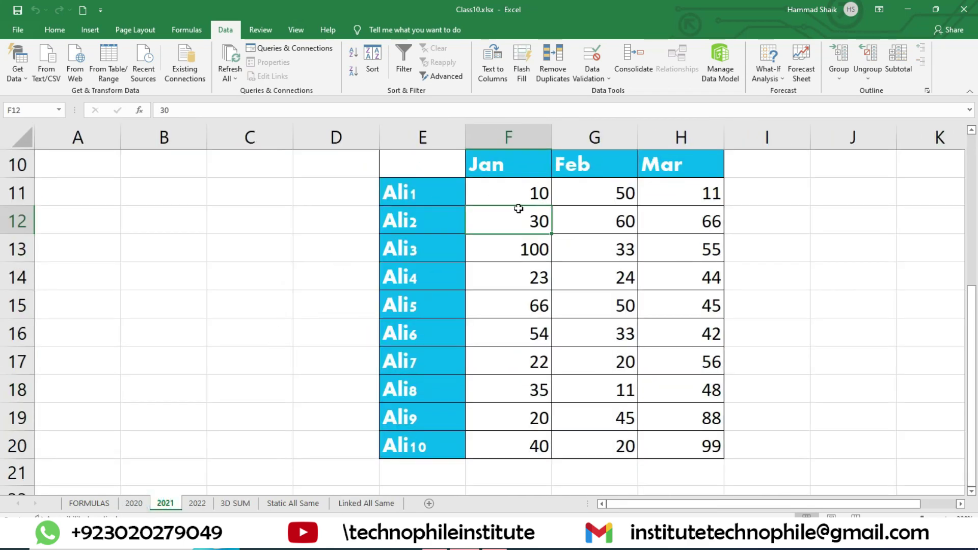
click(198, 503)
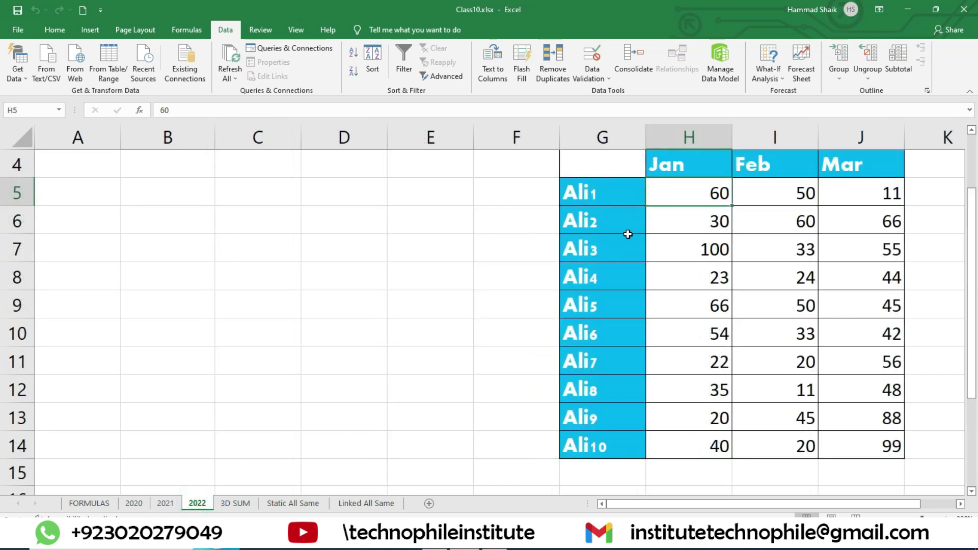
click(366, 503)
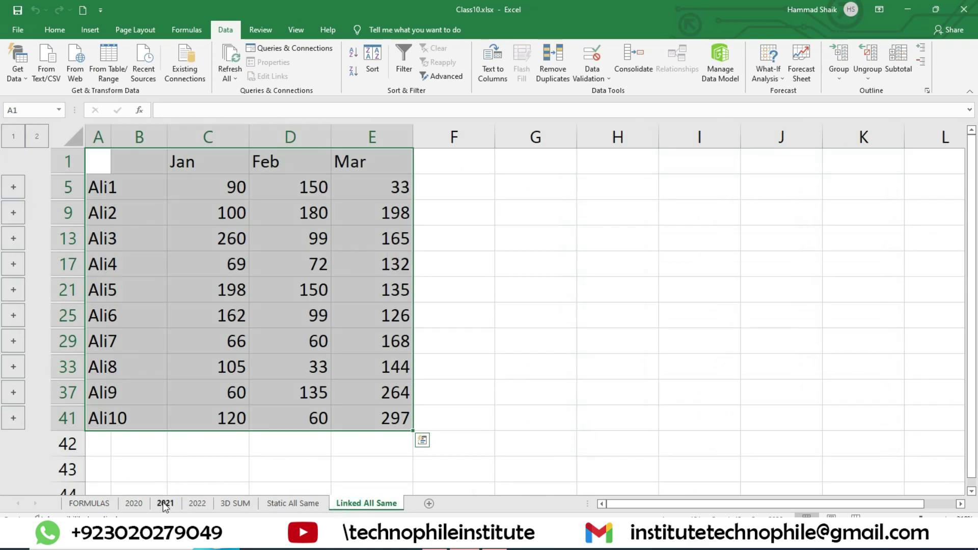
click(196, 503)
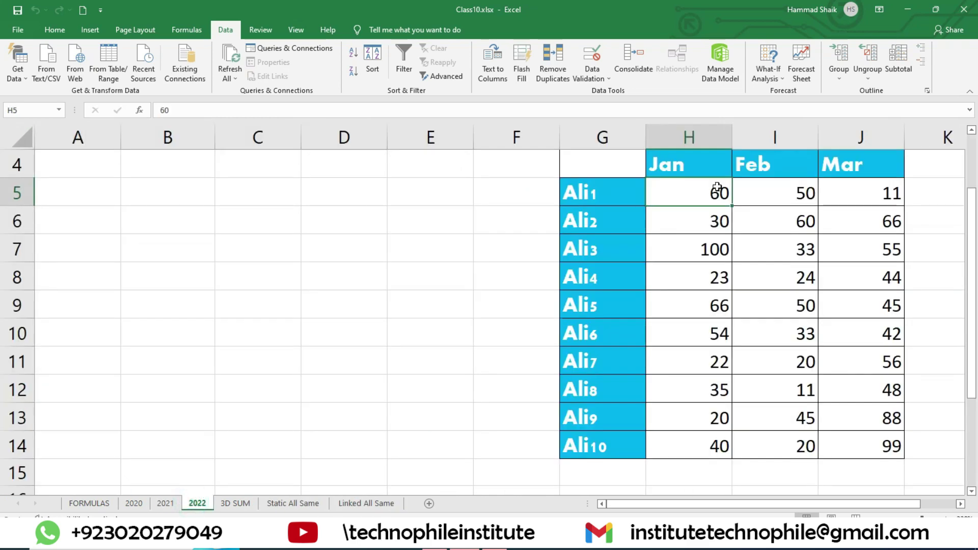
click(165, 505)
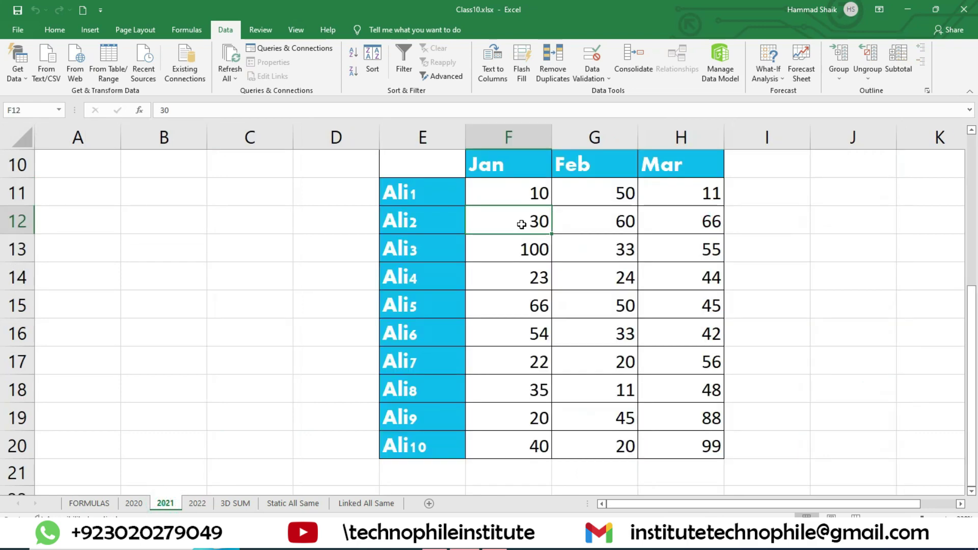
click(134, 504)
click(387, 503)
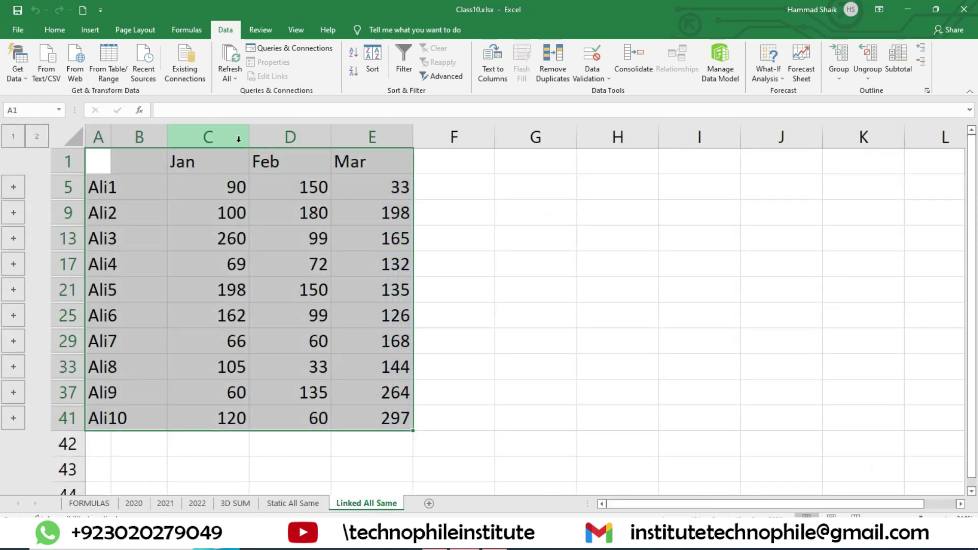
click(234, 179)
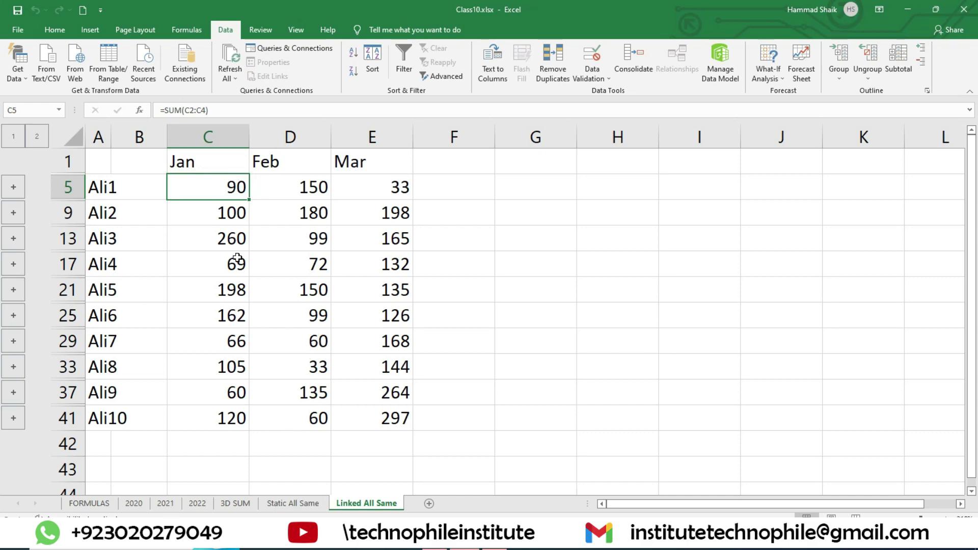
Step: Set Ali1's 2021 January value in F11 to 80, then compare the linked total (160) with the static total (140)
click(166, 504)
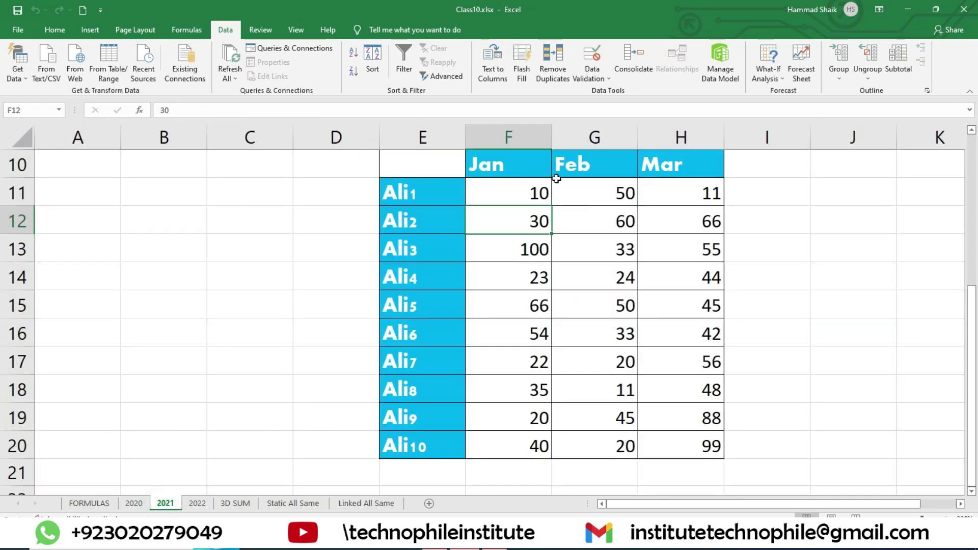
click(525, 192)
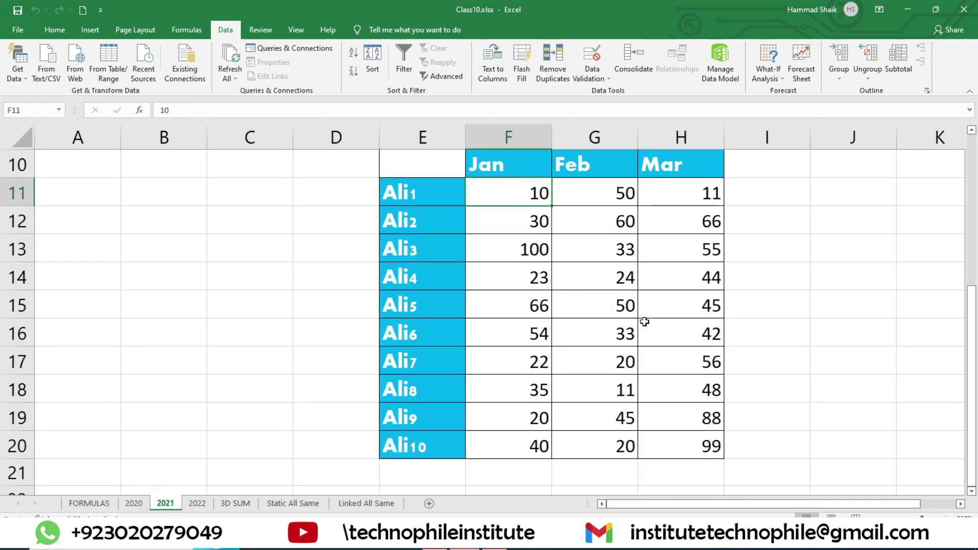
text(80)
click(661, 328)
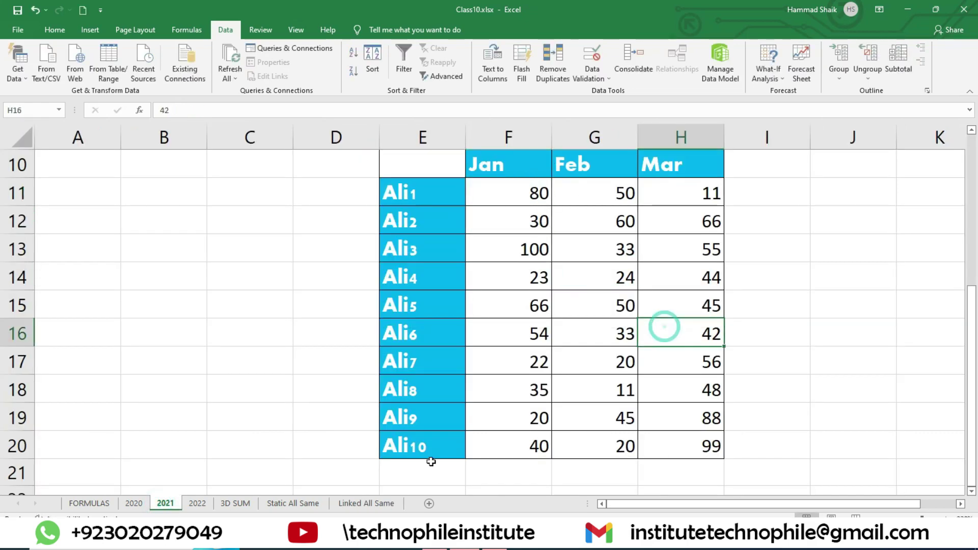
click(366, 504)
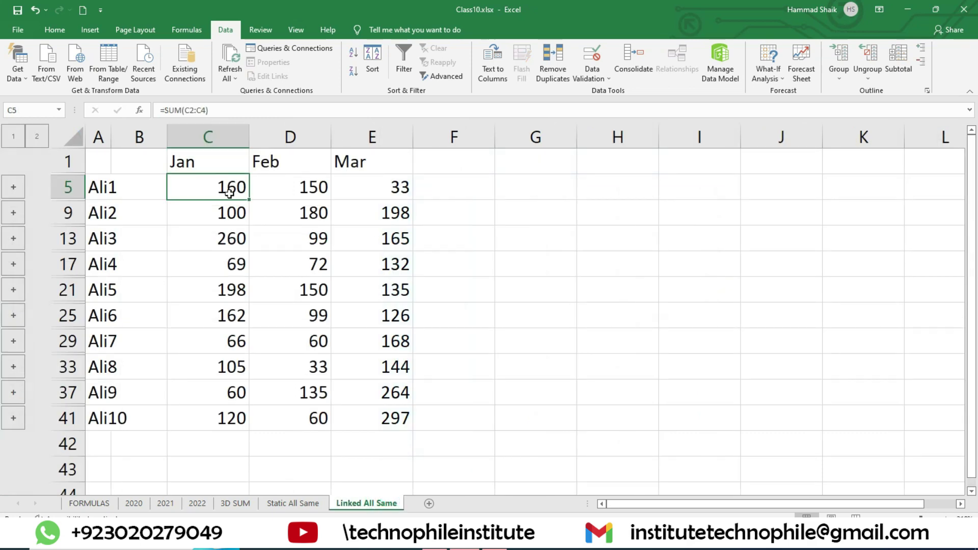
click(304, 502)
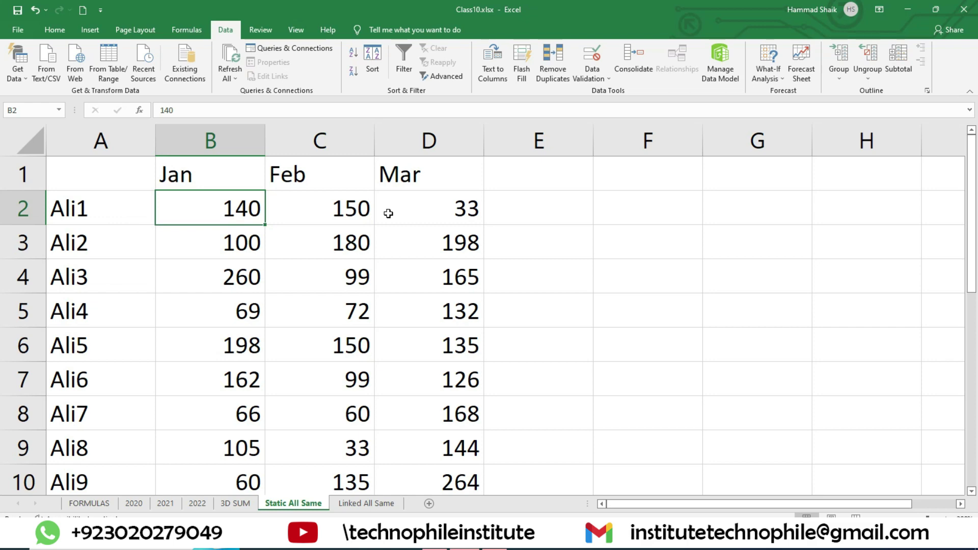
Step: Review the Linked All Same, 3D SUM and Static All Same sheets, then select and deselect all cells on Linked All Same
click(365, 505)
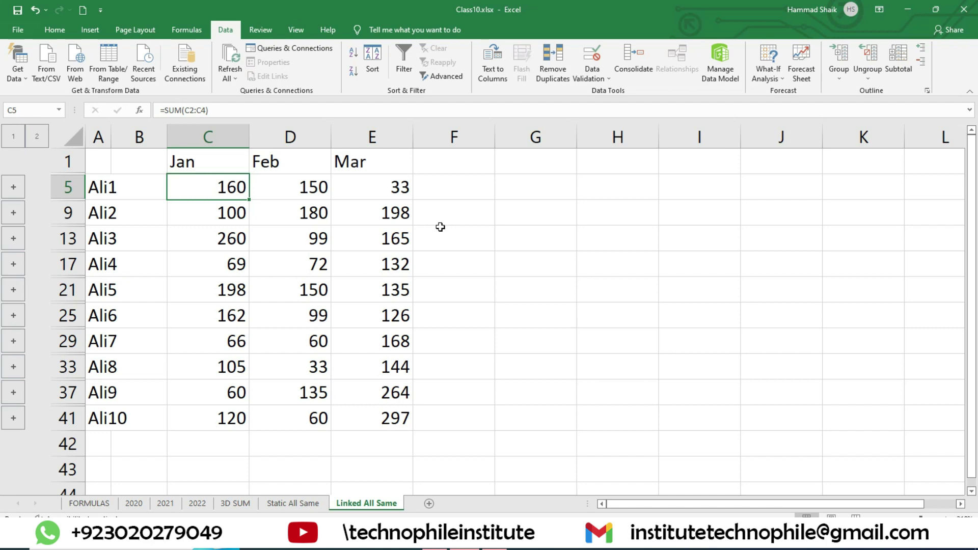
click(243, 503)
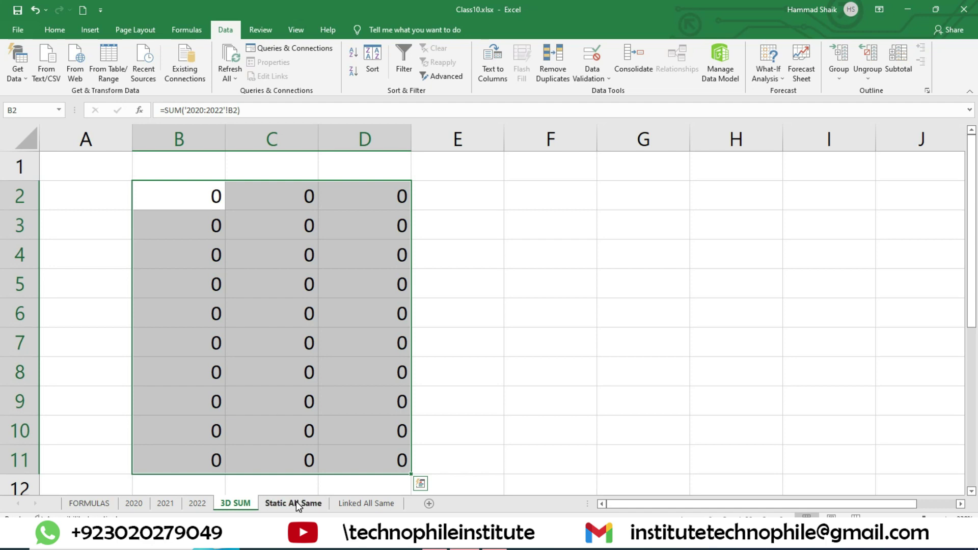
click(295, 502)
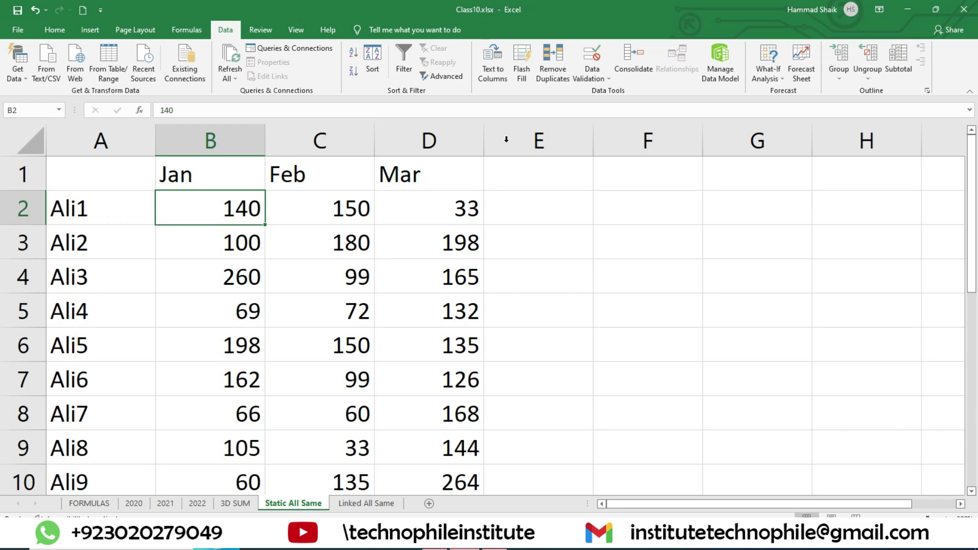
click(369, 504)
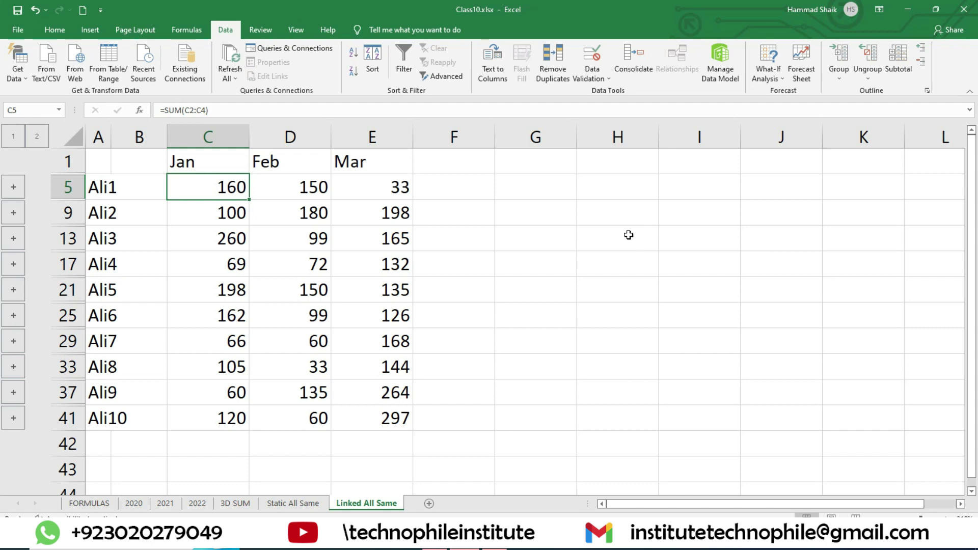
click(79, 139)
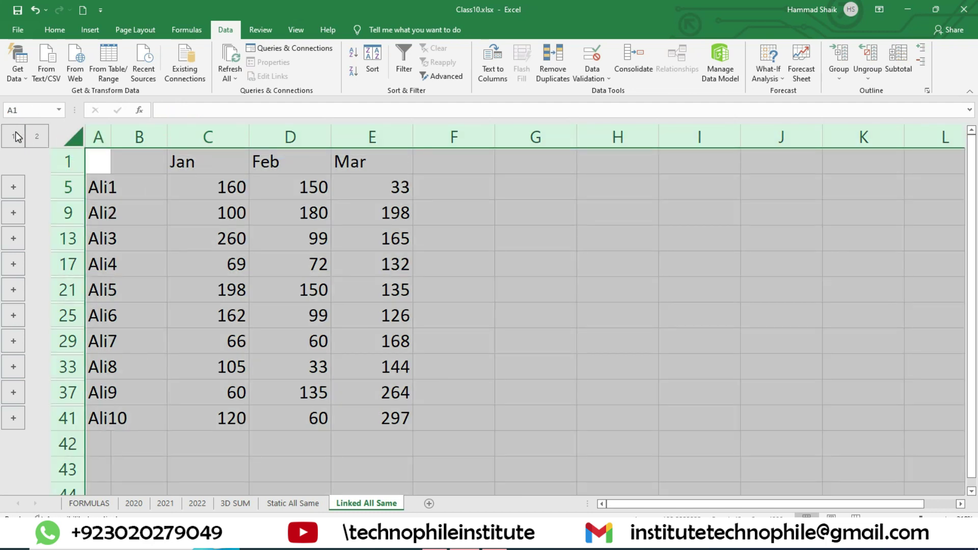
click(450, 287)
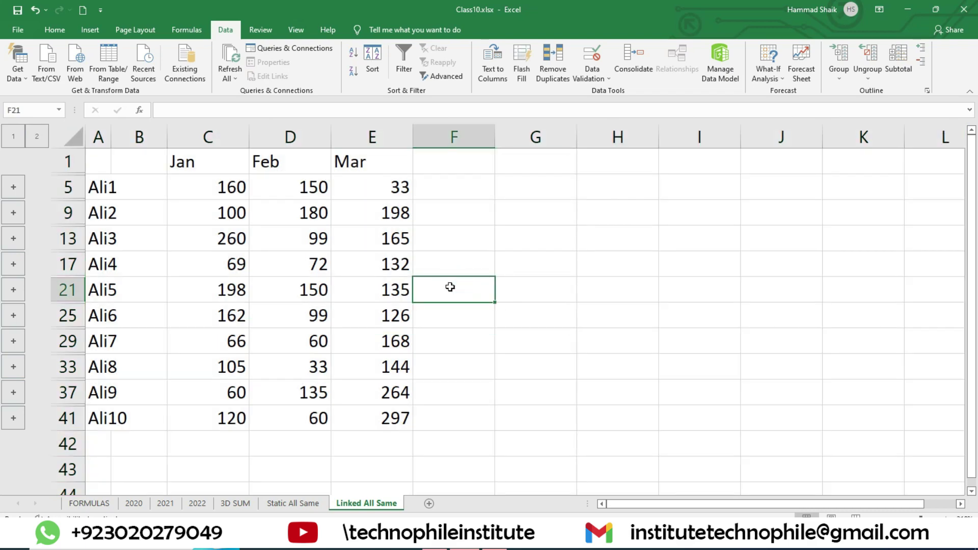